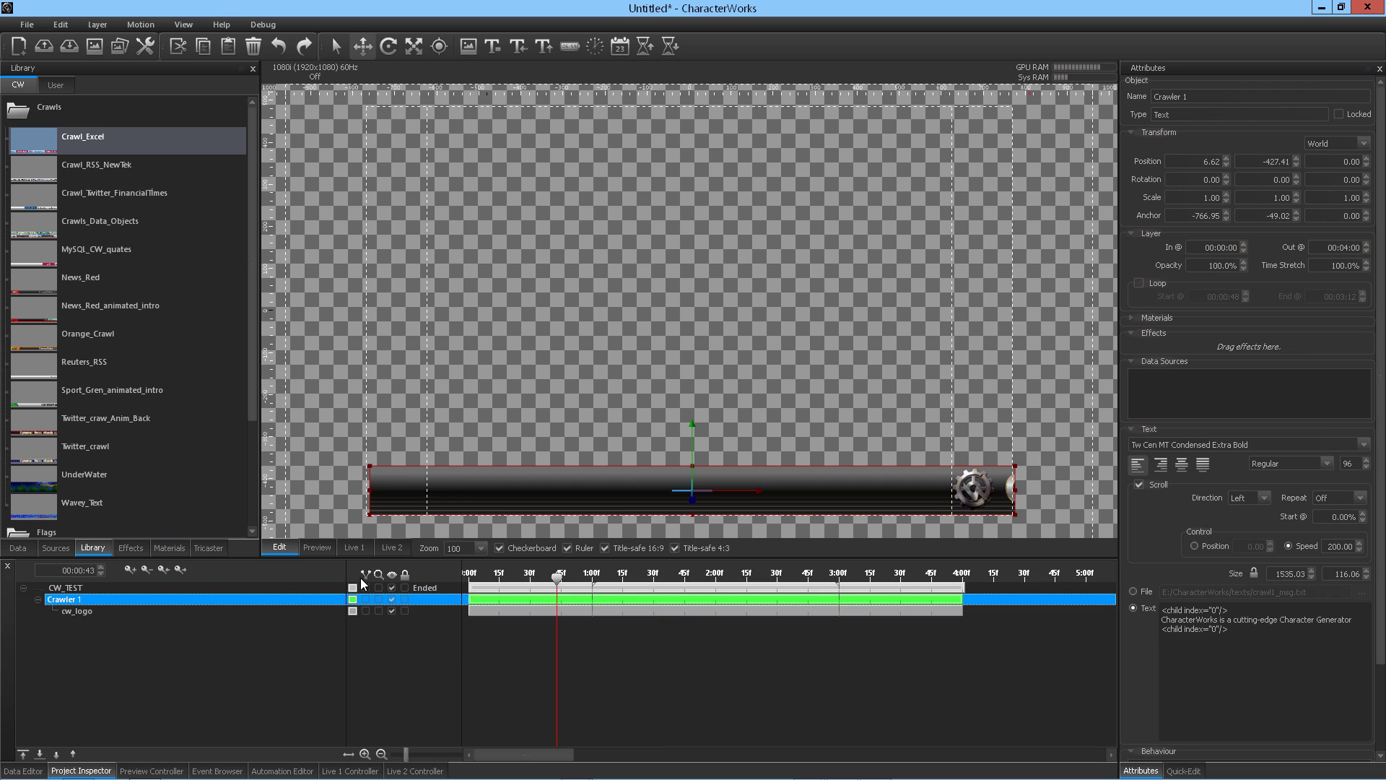
- Play the CW_TEST motion in the preview output and stop it
left_click(319, 552)
left_click(325, 587)
left_click(568, 610)
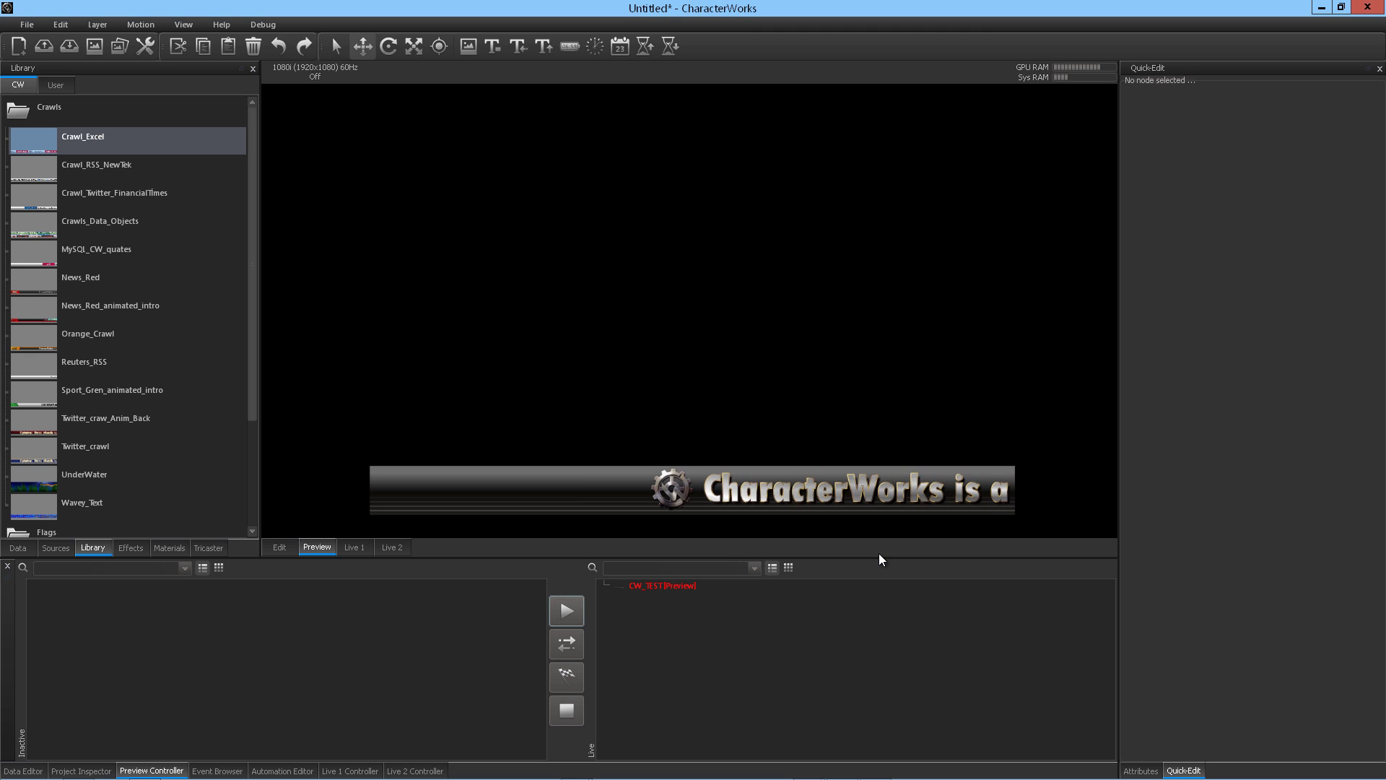
left_click(664, 587)
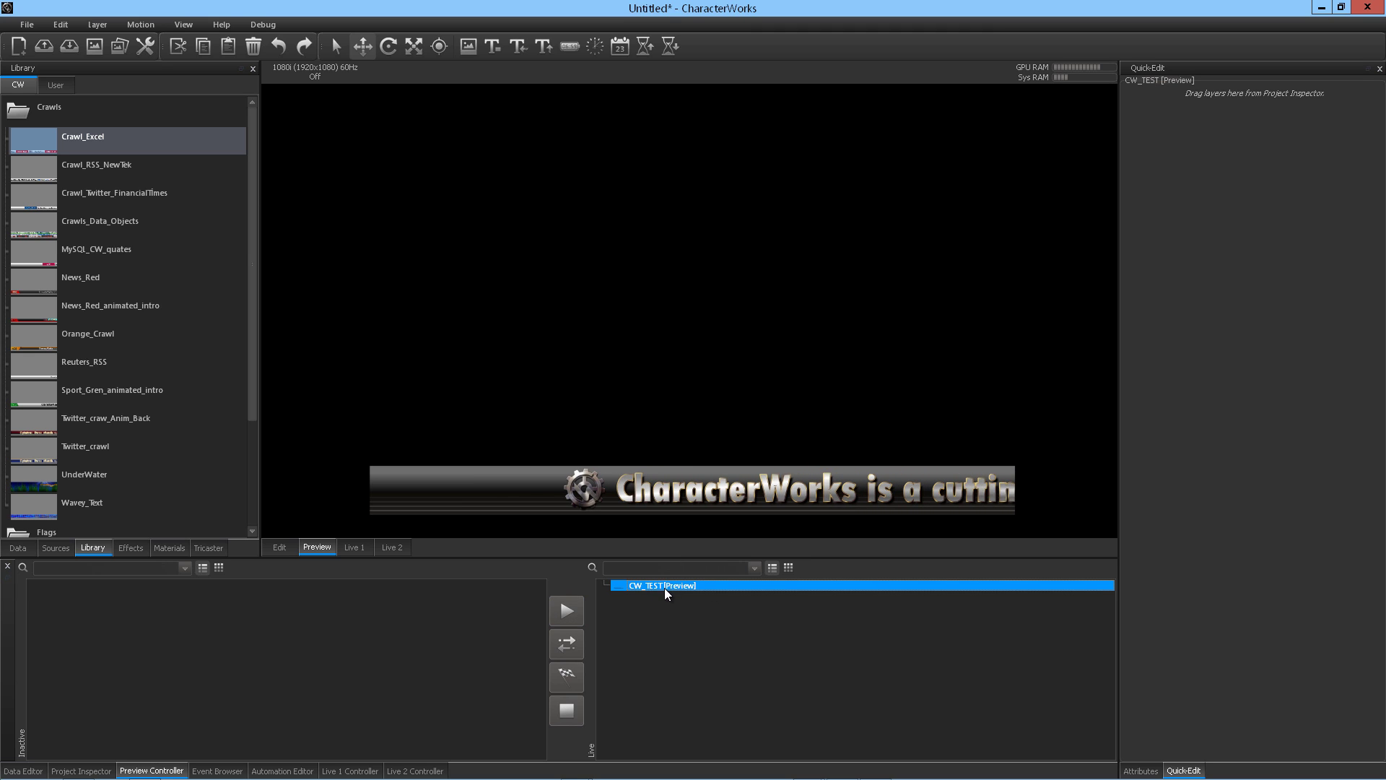
left_click(569, 709)
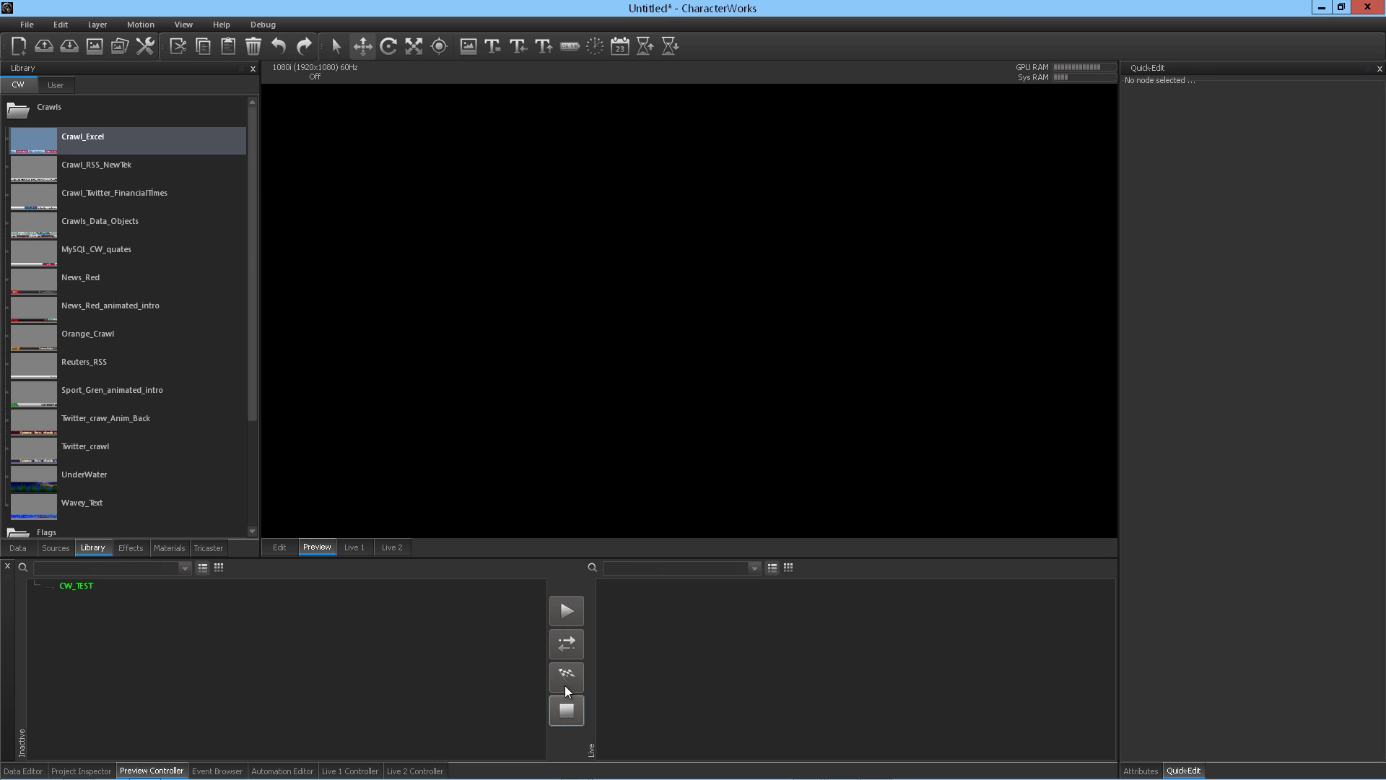
- Apply the Particles_06_in&out effect preset to the Crawler 1 layer
left_click(280, 548)
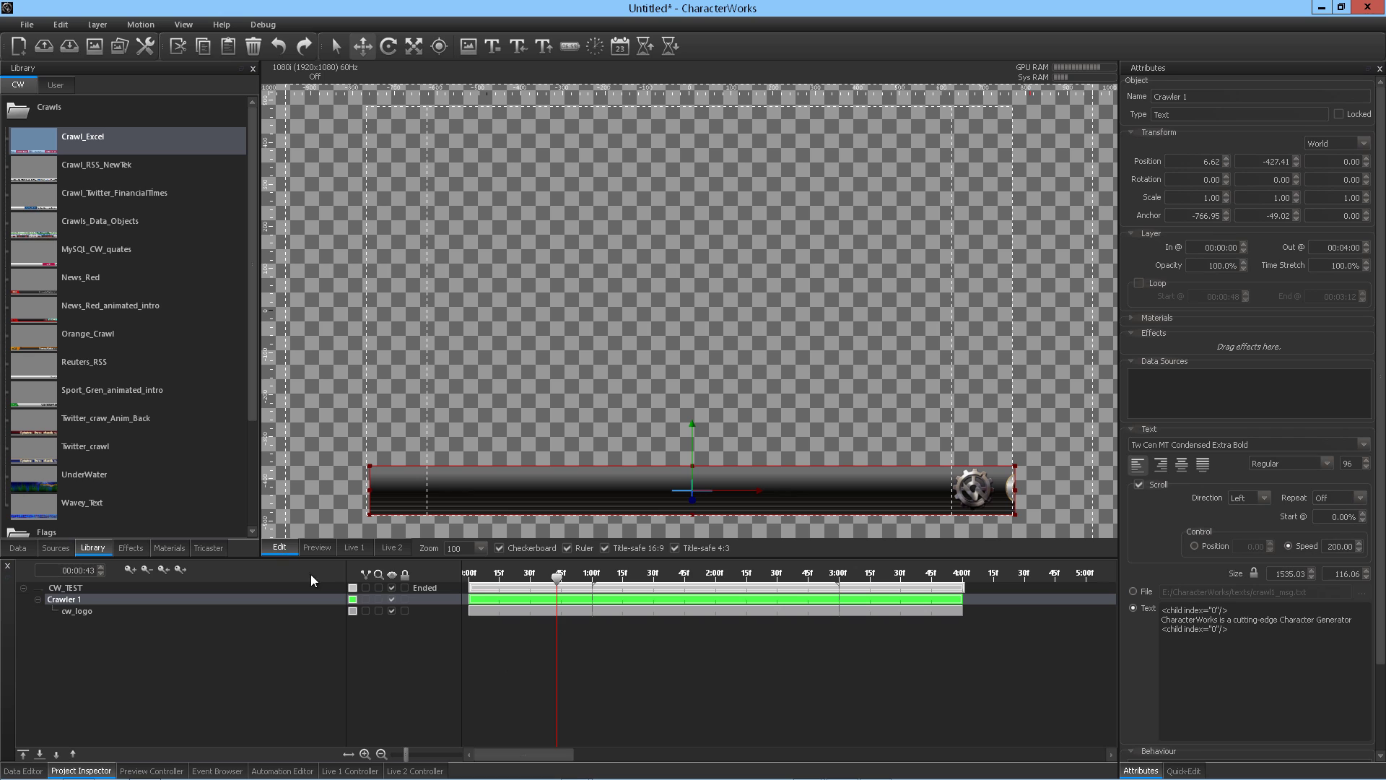
left_click_drag(558, 575, 652, 575)
left_click(535, 575)
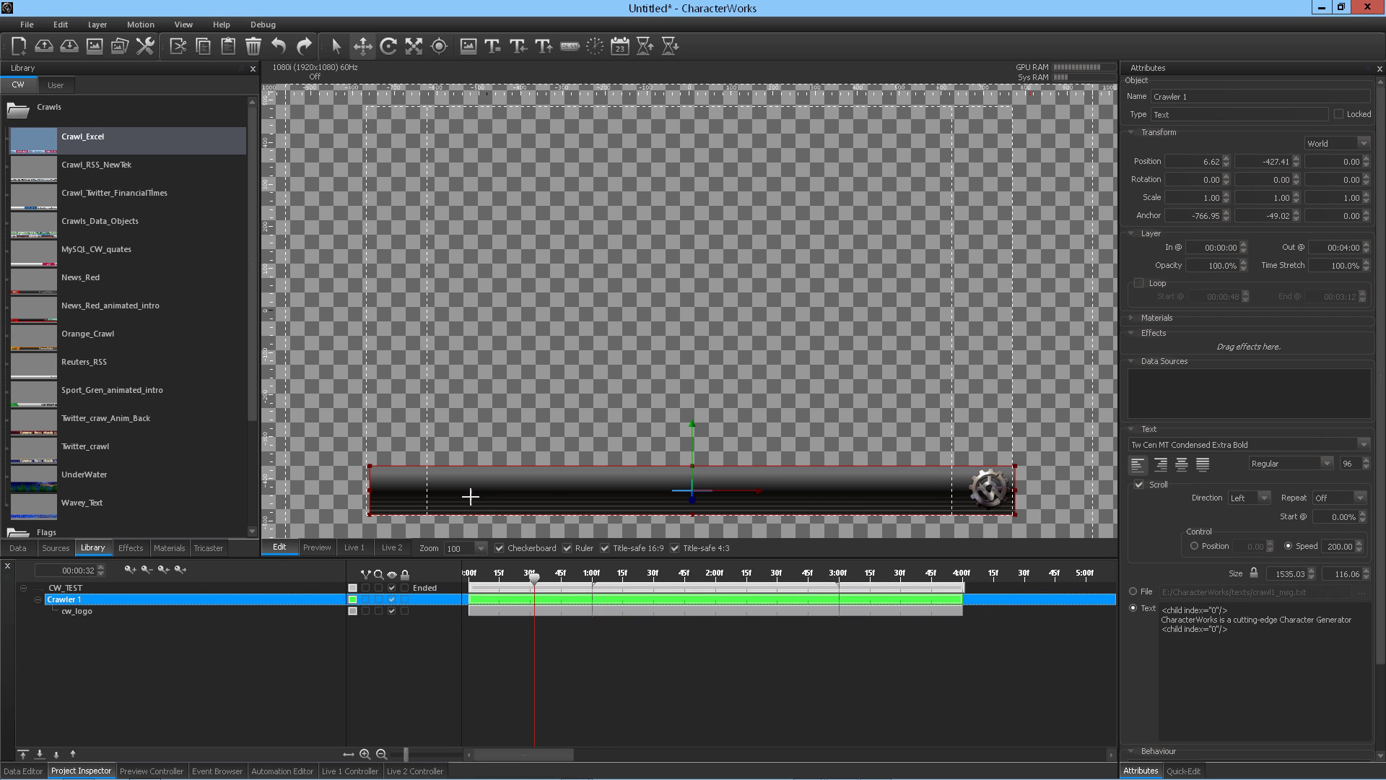
left_click(131, 548)
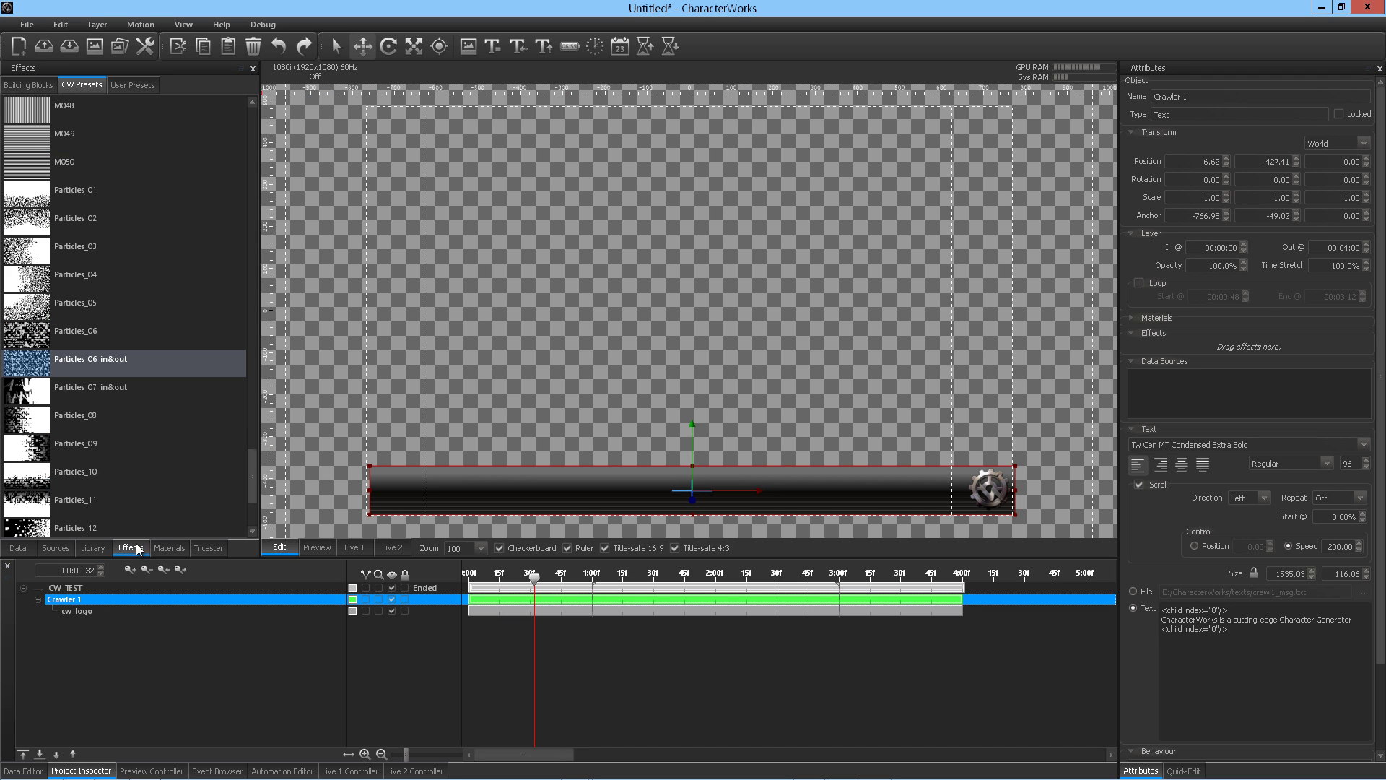
left_click_drag(35, 368, 1161, 349)
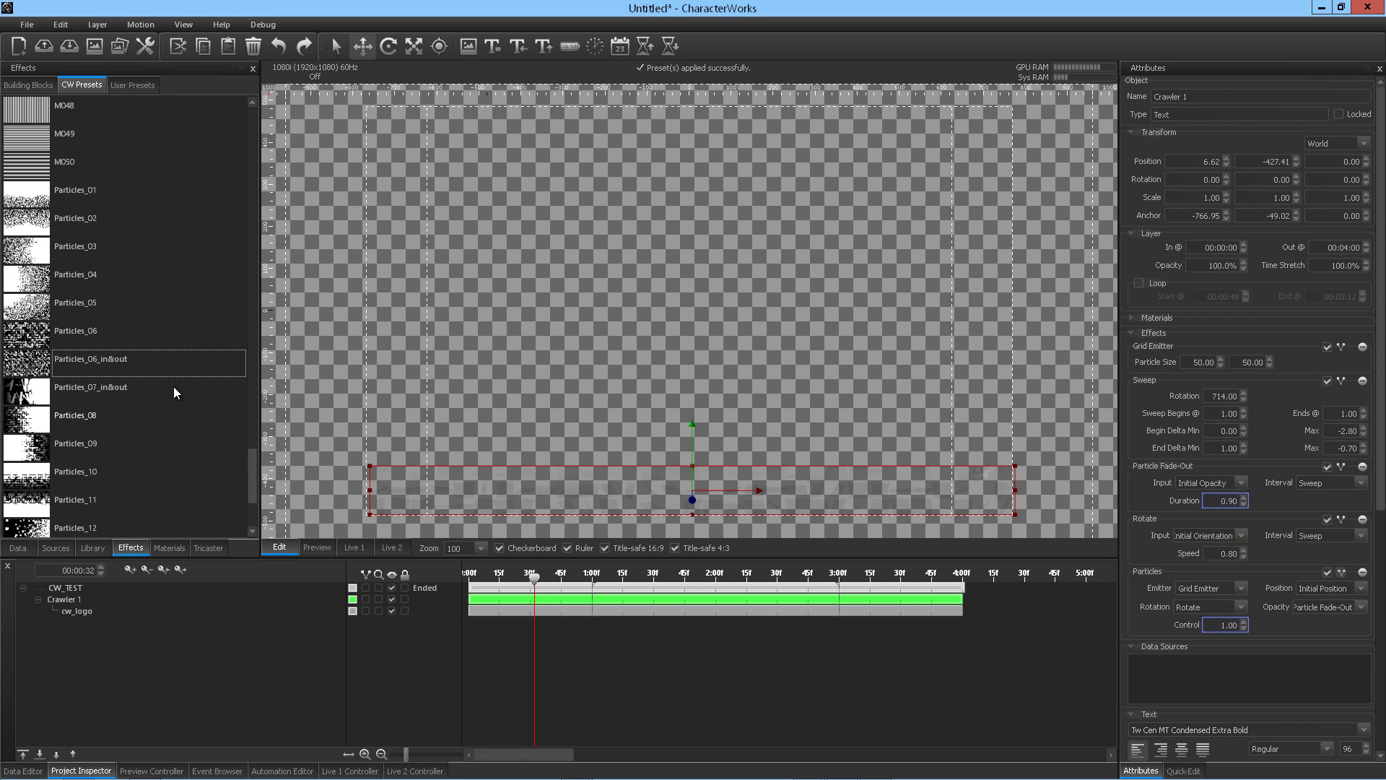
- Scrub the timeline to check the crawler's particle effect, and play CW_TEST in the preview until stopping it outright
left_click_drag(534, 578, 943, 576)
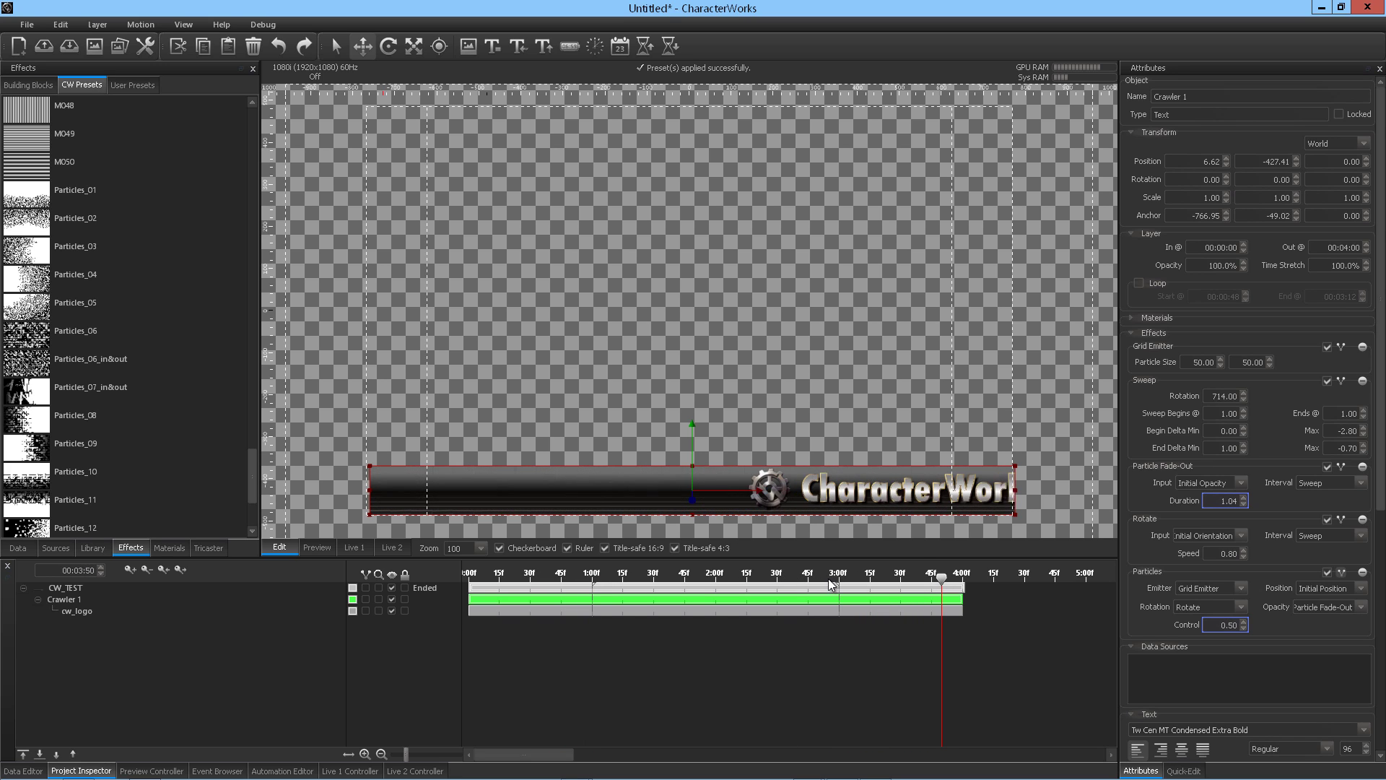
left_click_drag(760, 579, 627, 577)
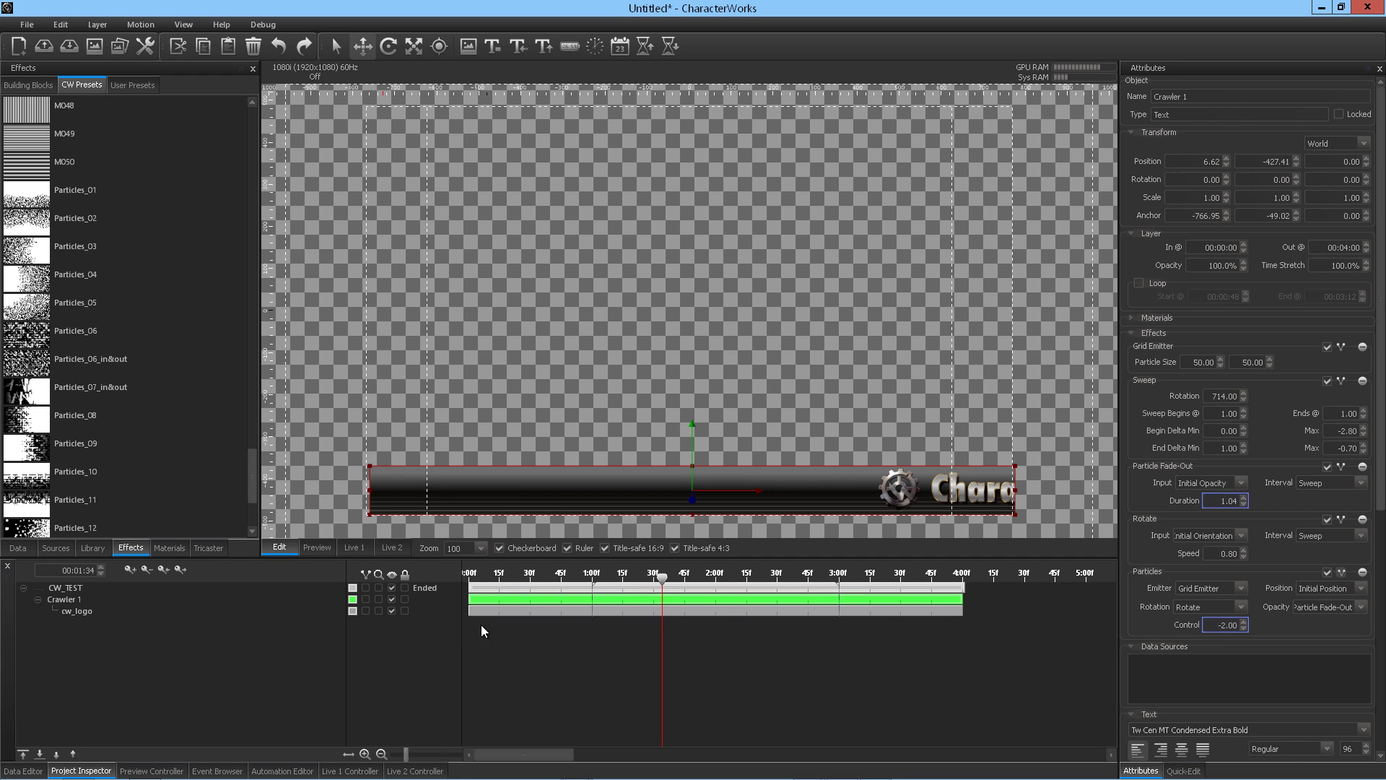
left_click(317, 547)
left_click(279, 586)
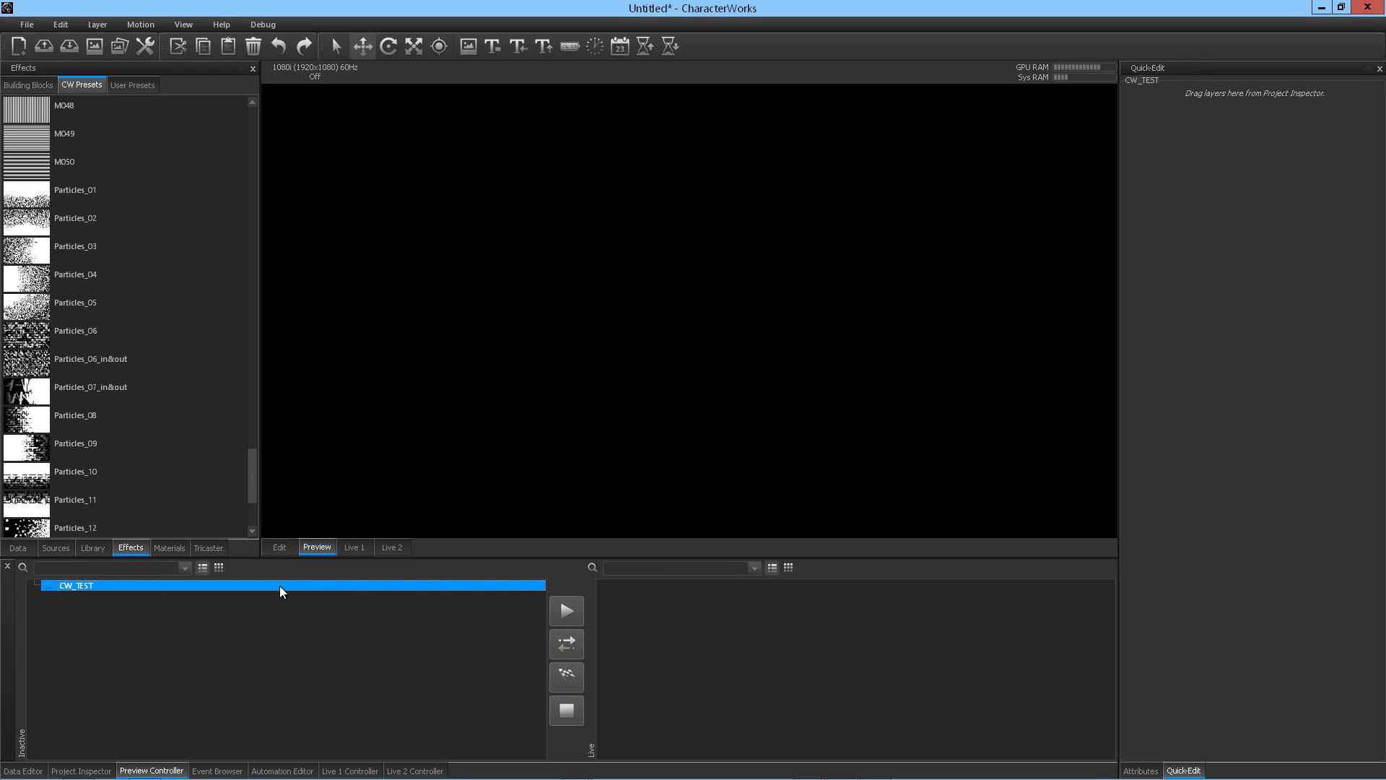
left_click(566, 612)
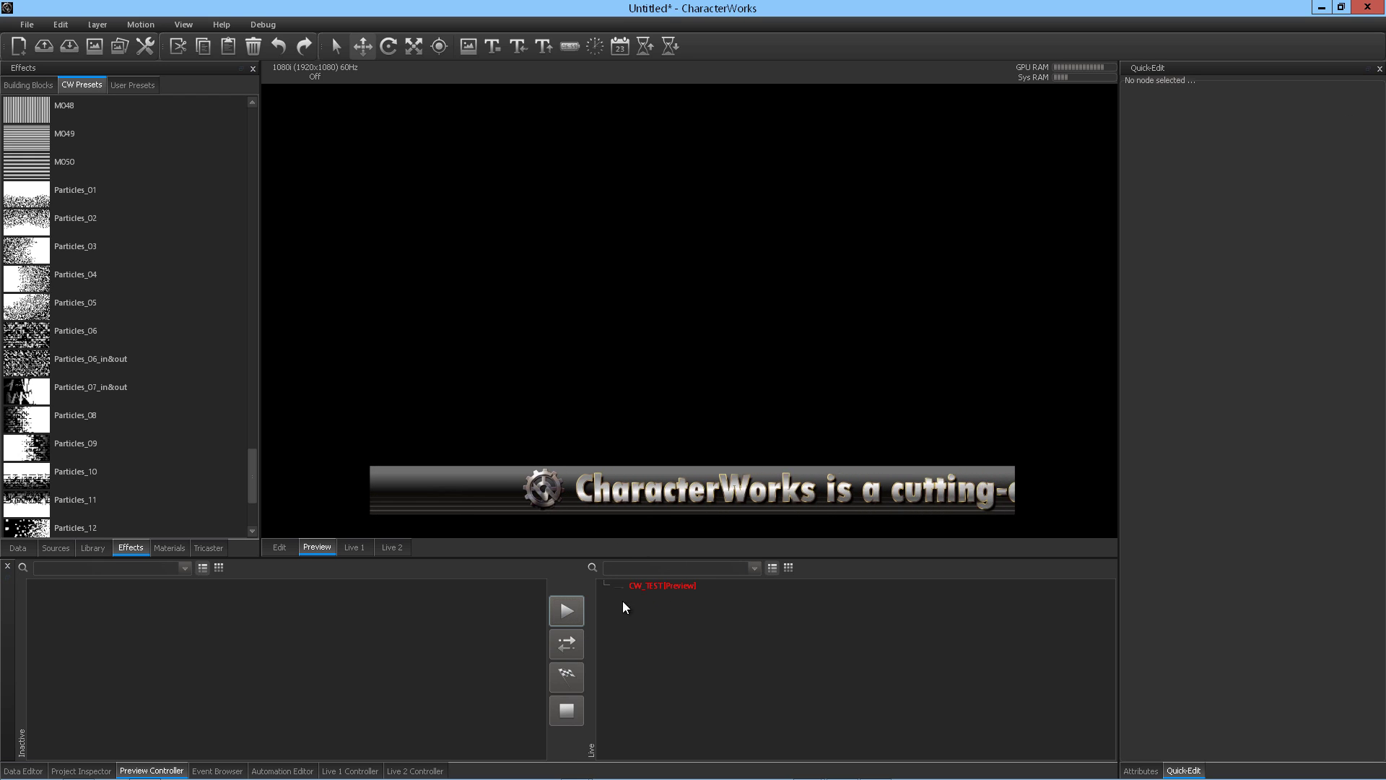
left_click(632, 617)
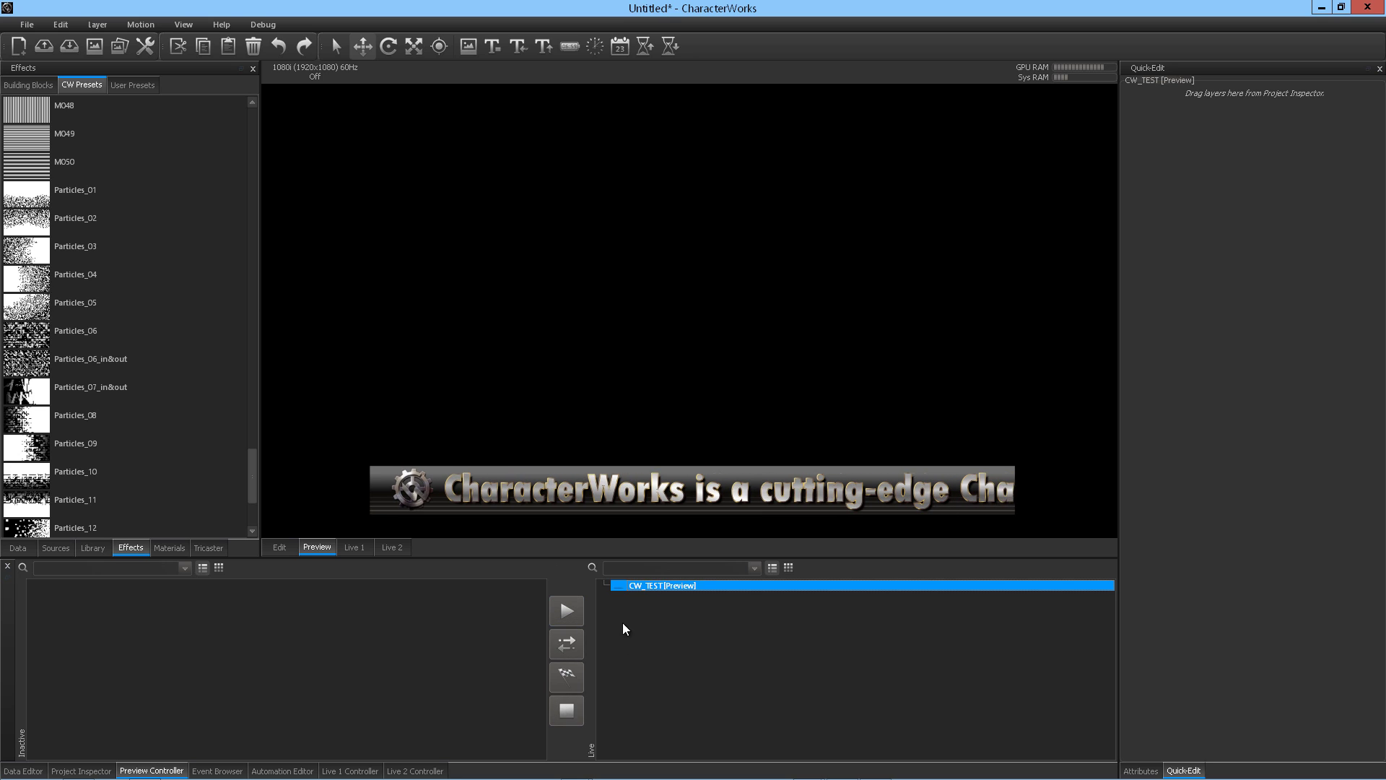
left_click(574, 709)
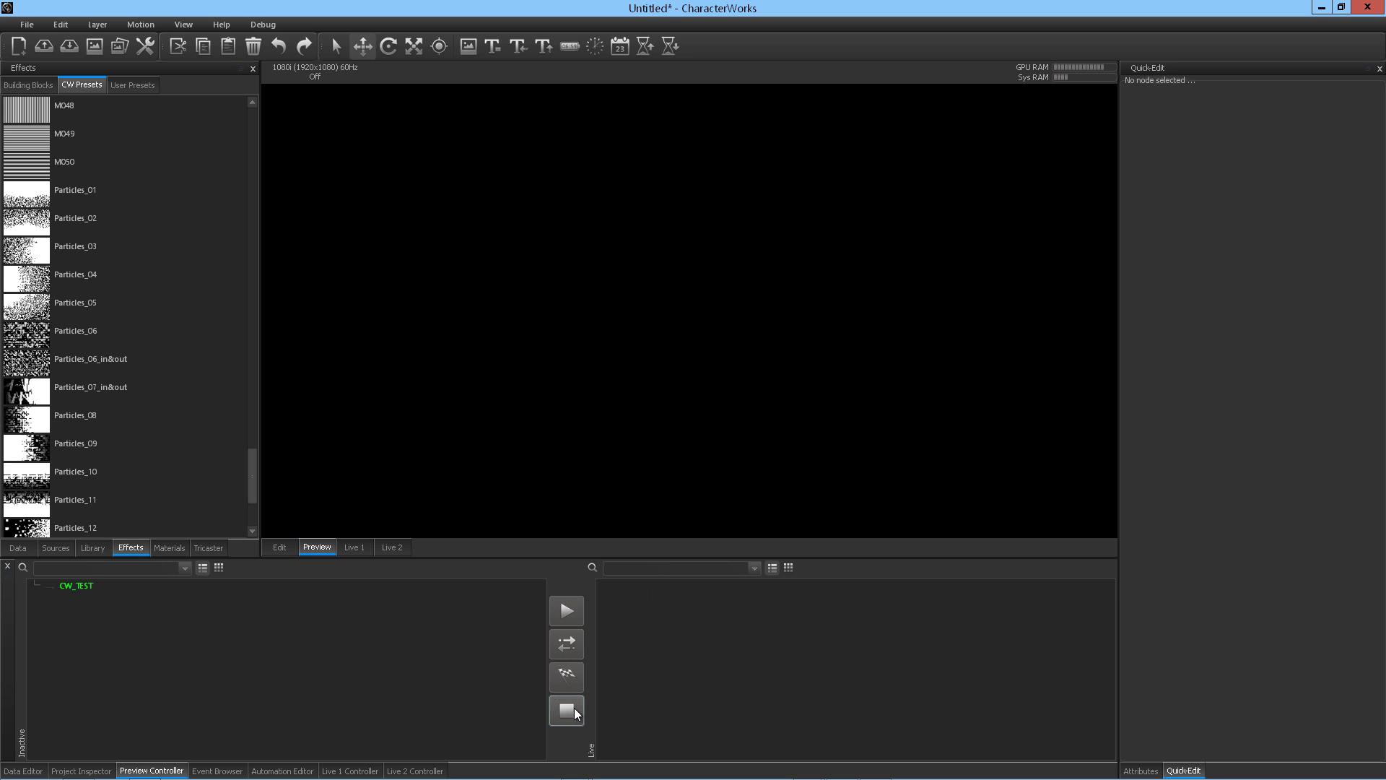
- Play CW_TEST in the preview again and end it by letting its closing animation play out
left_click(277, 585)
left_click(562, 612)
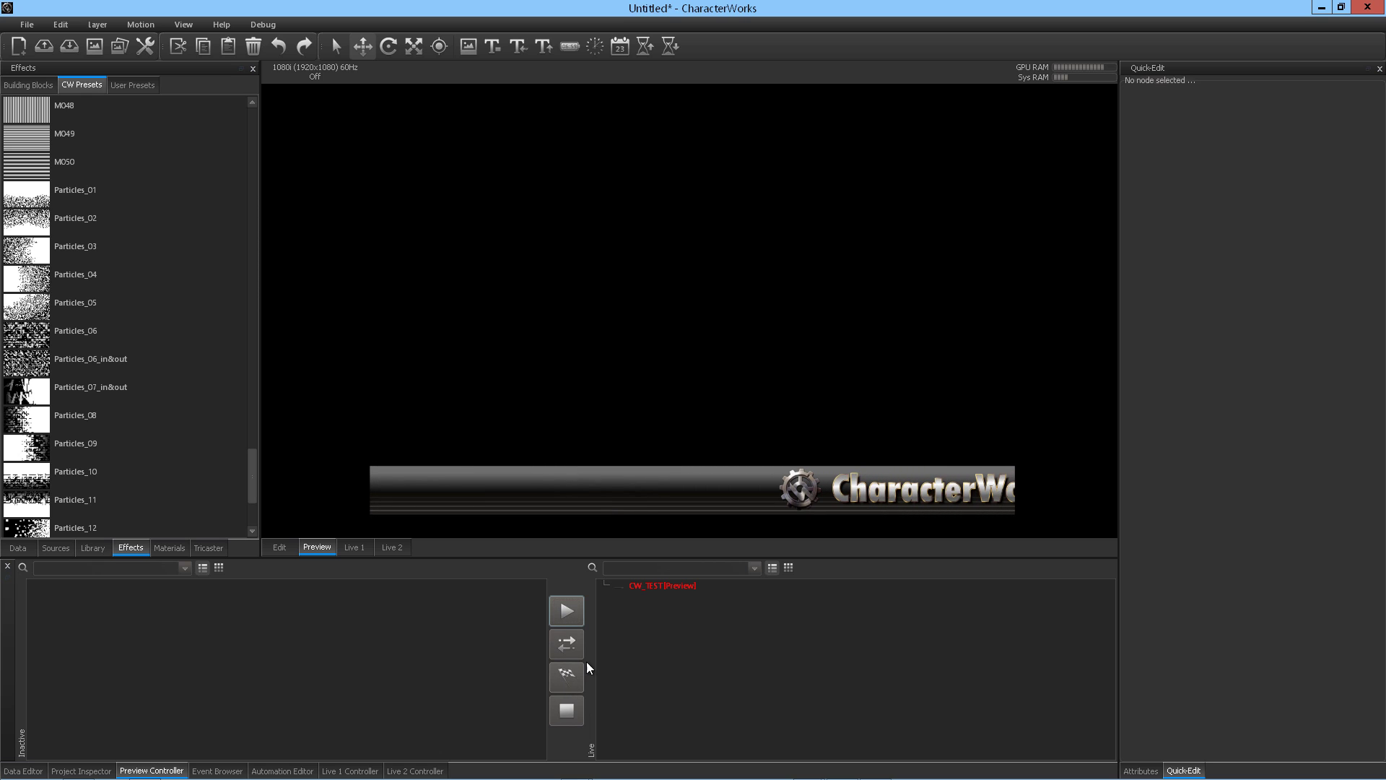
left_click(644, 586)
left_click(570, 670)
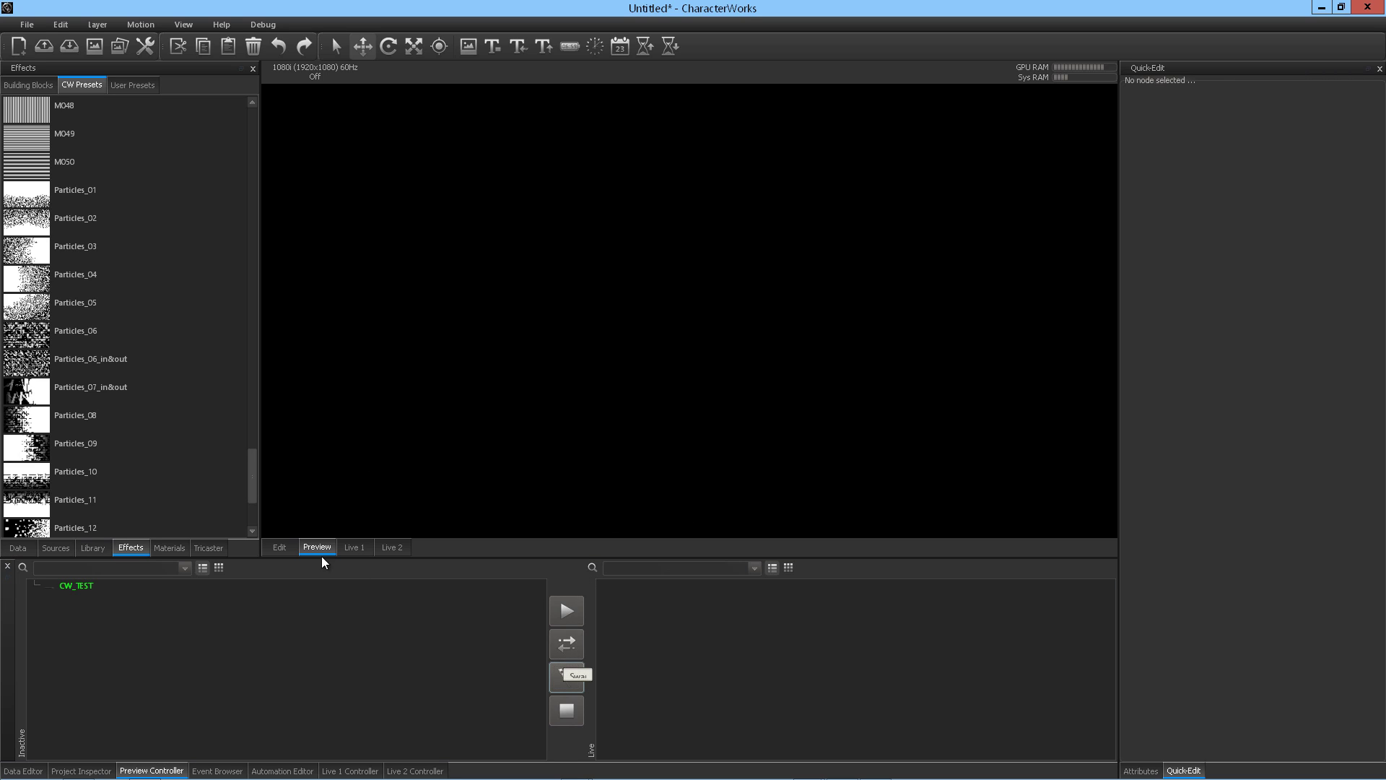
- Move the loop start of the CW_TEST motion to 00:02:59, just before the loop end
left_click(273, 547)
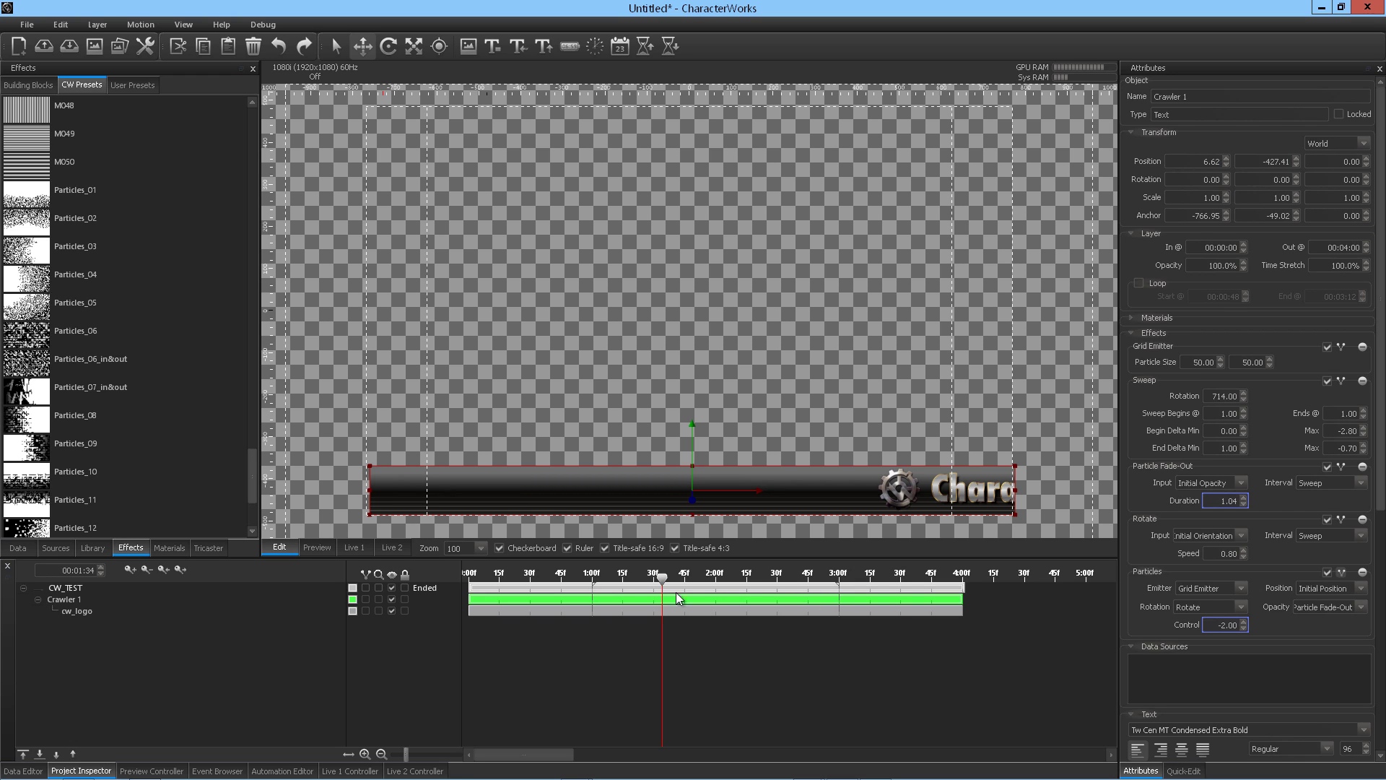
left_click(594, 588)
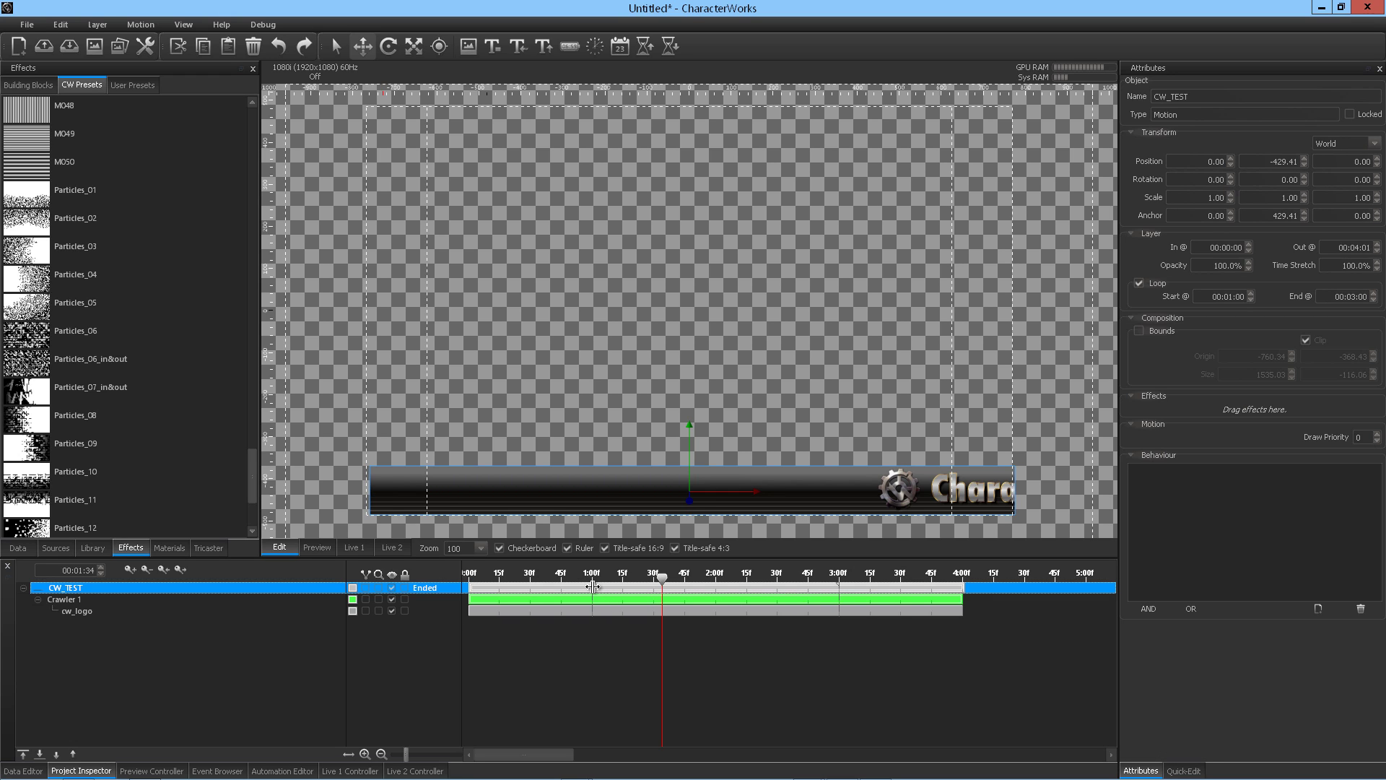
left_click_drag(634, 591, 836, 641)
- Preview CW_TEST with the shortened loop and end it with its closing animation
left_click(319, 549)
left_click(319, 586)
left_click(564, 613)
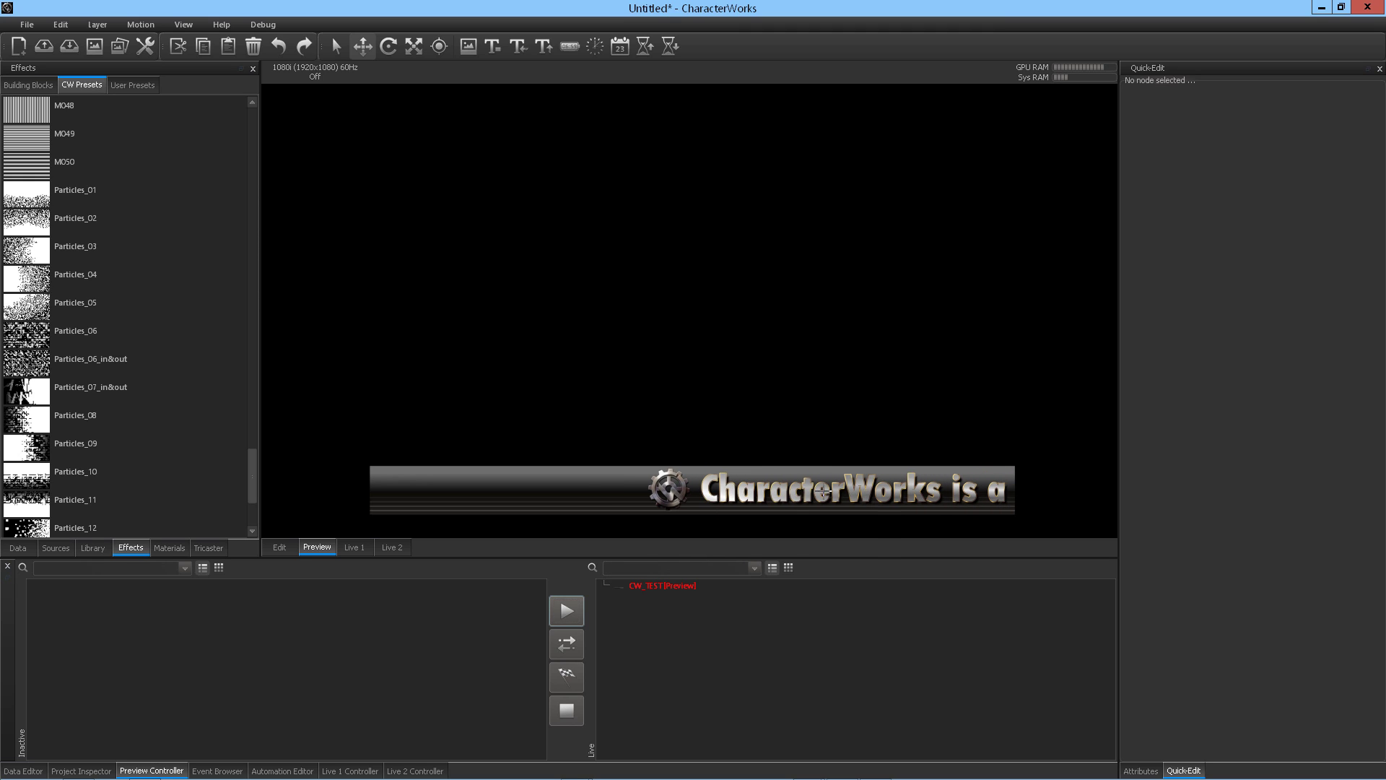
left_click(696, 586)
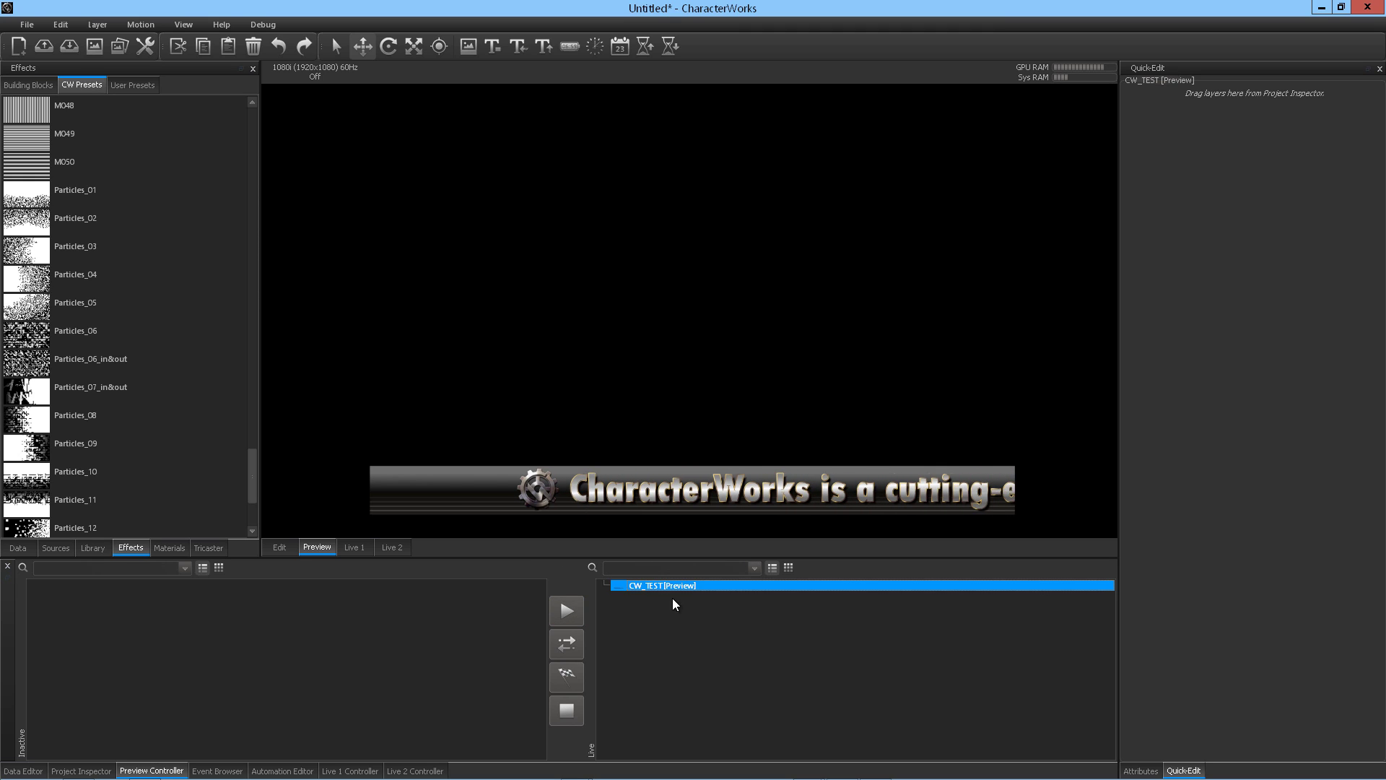
left_click(575, 674)
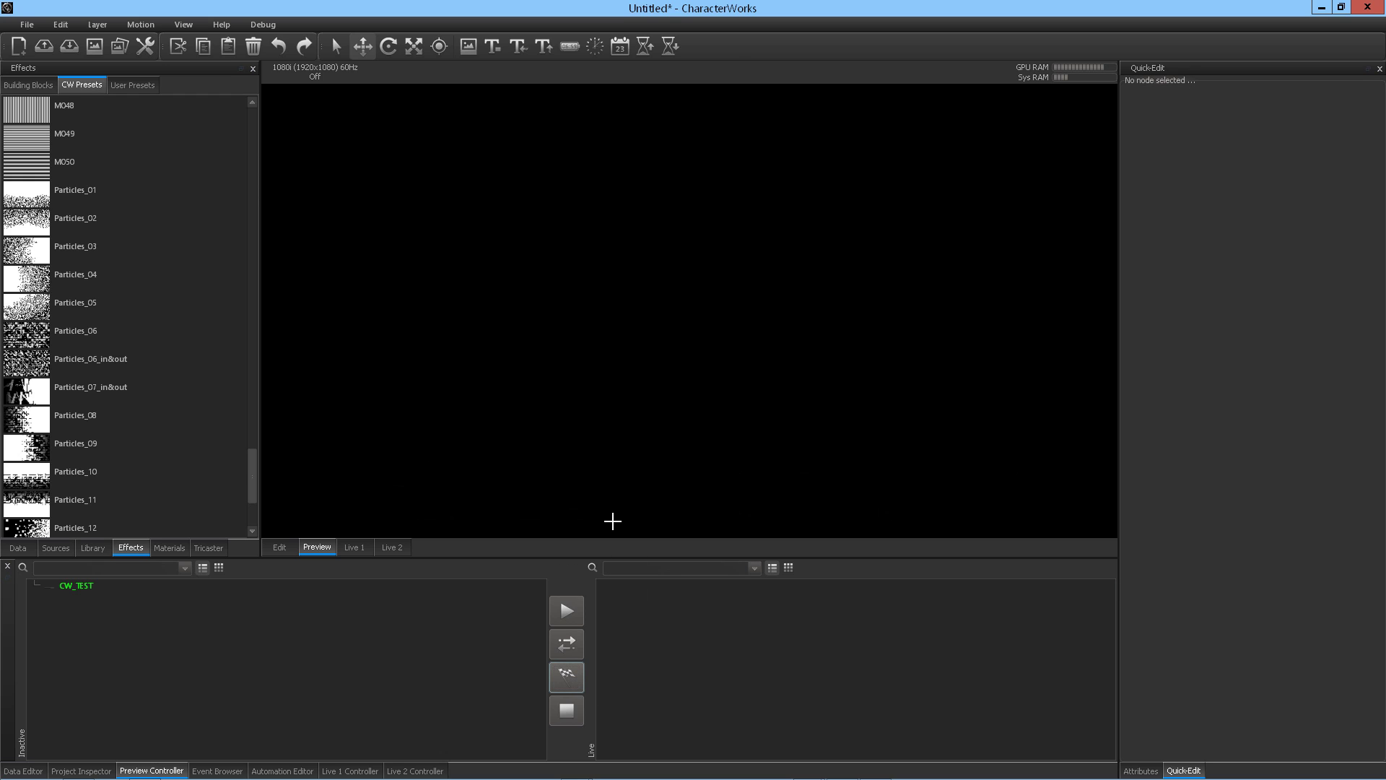
- Try the Immediate repeat mode on Crawler 1's scroll and switch the repeat to Delayed
left_click(279, 547)
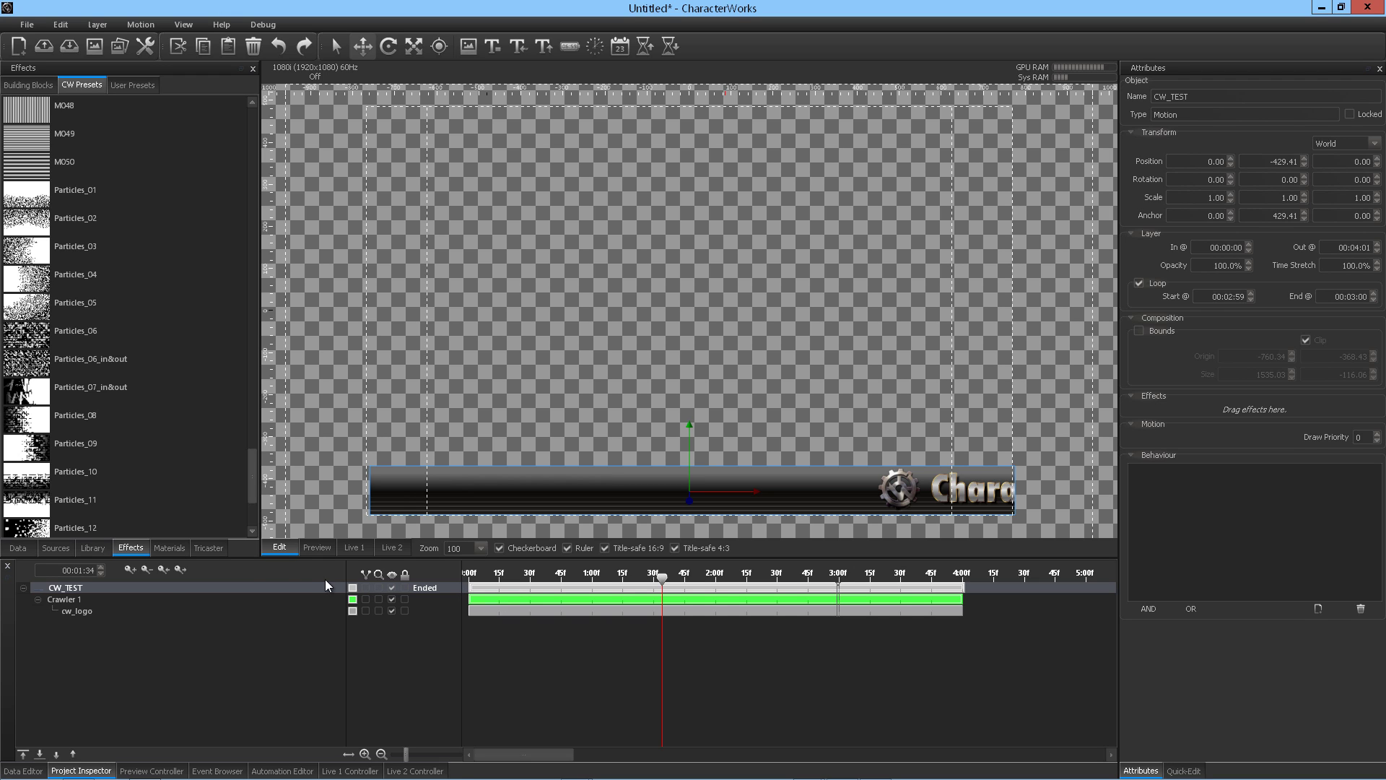
left_click(153, 601)
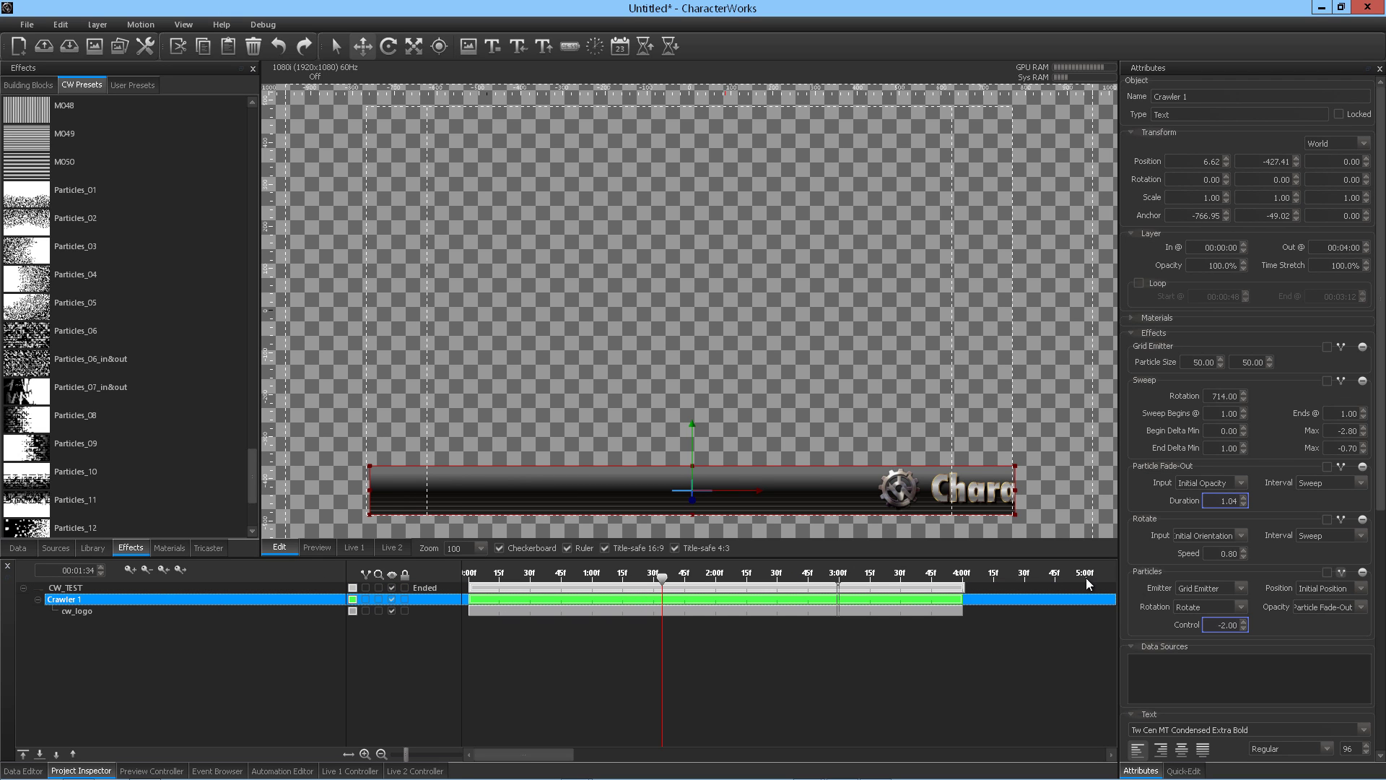
left_click(1133, 333)
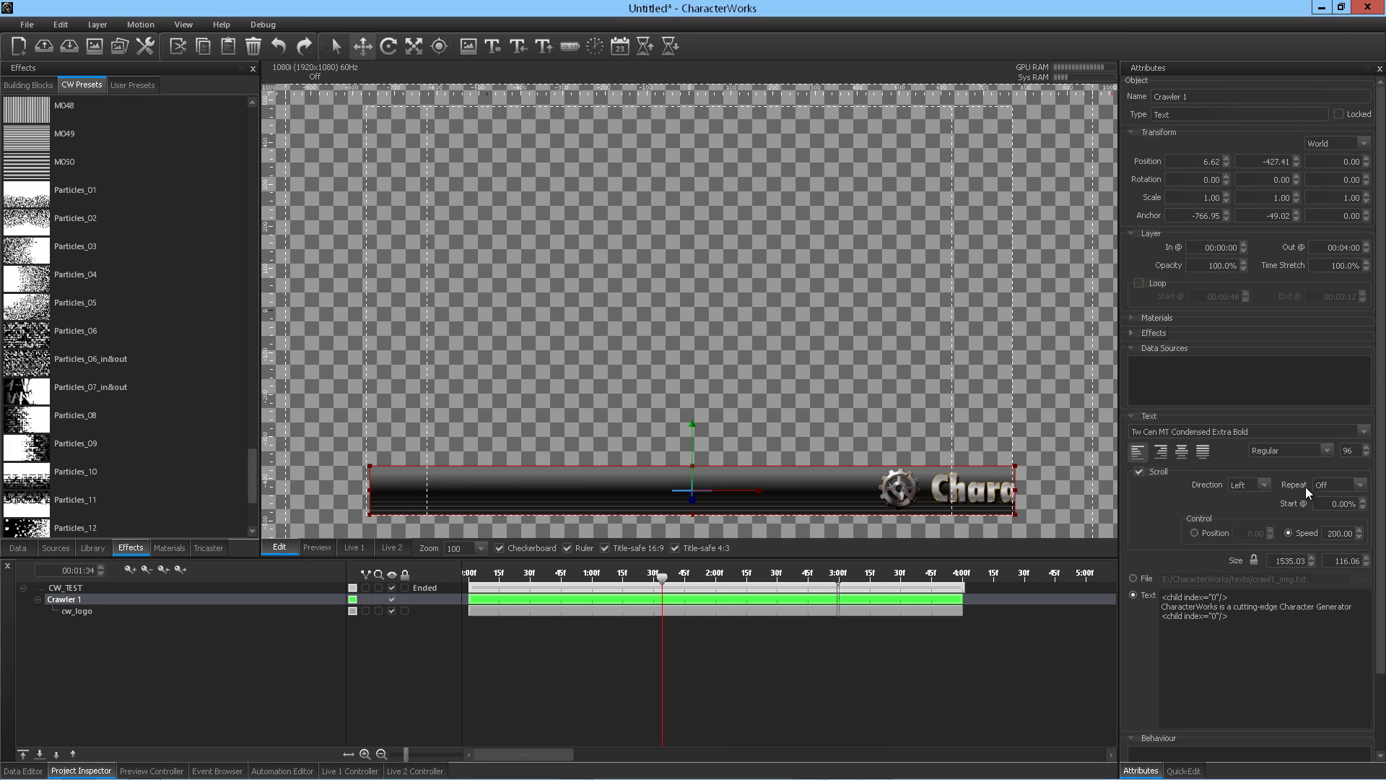
left_click(1362, 486)
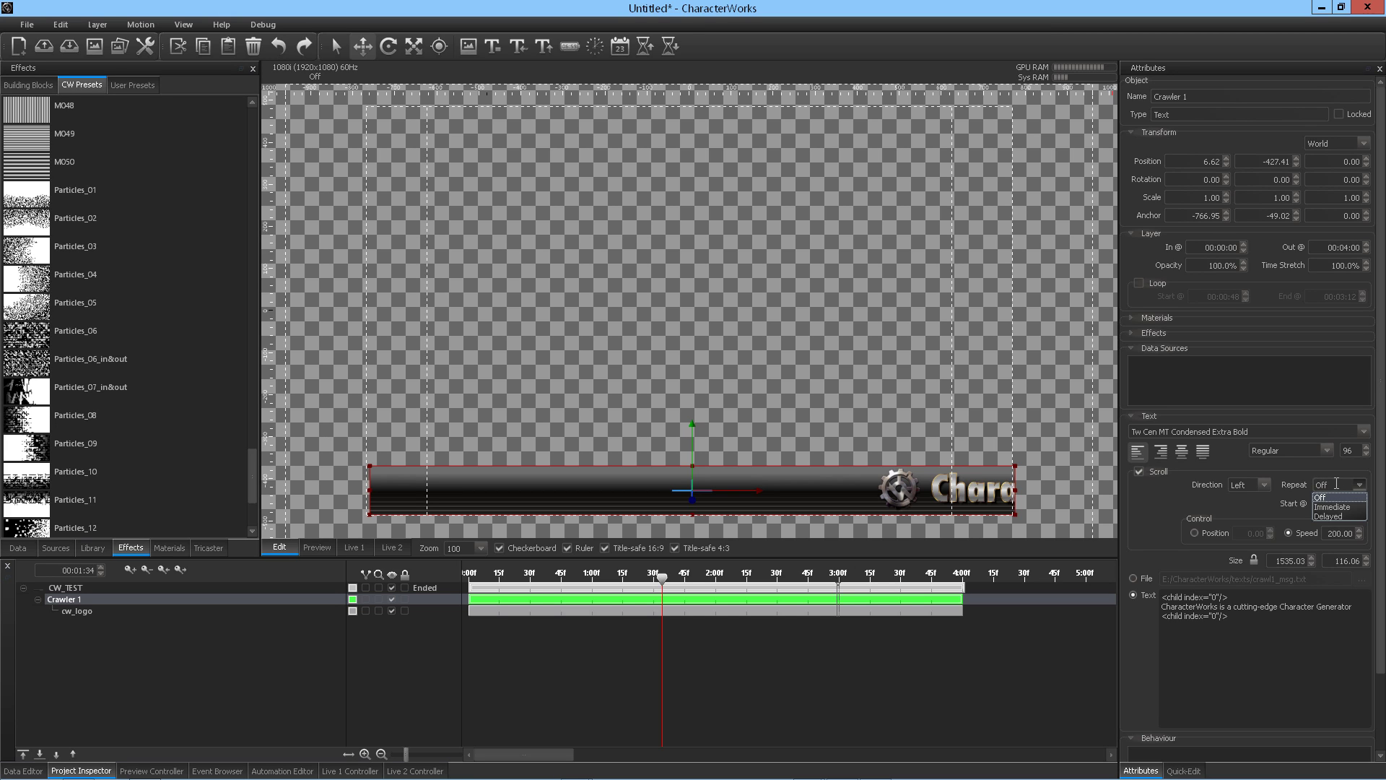
left_click(1336, 506)
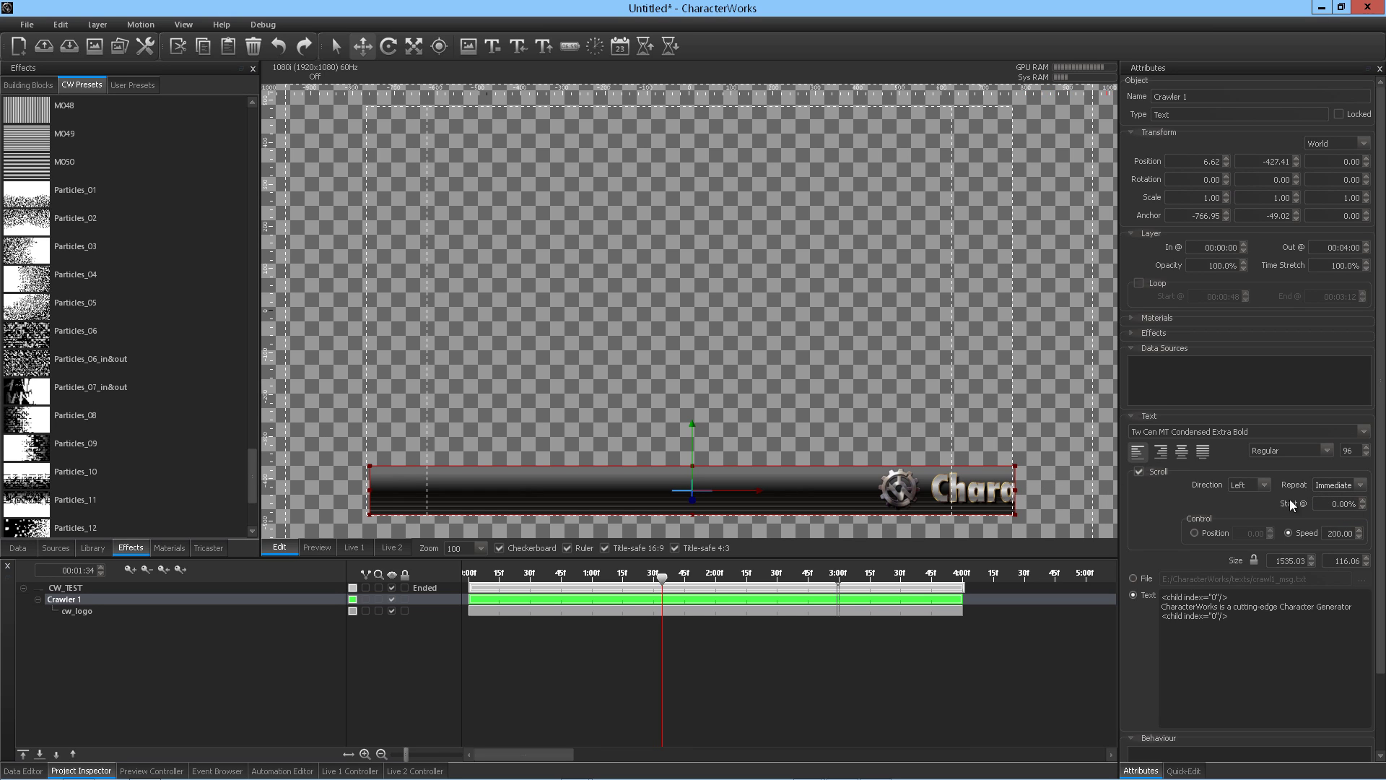
left_click(1354, 486)
mouse_move(663, 577)
left_mouse_down()
mouse_move(551, 578)
mouse_move(650, 585)
left_mouse_up()
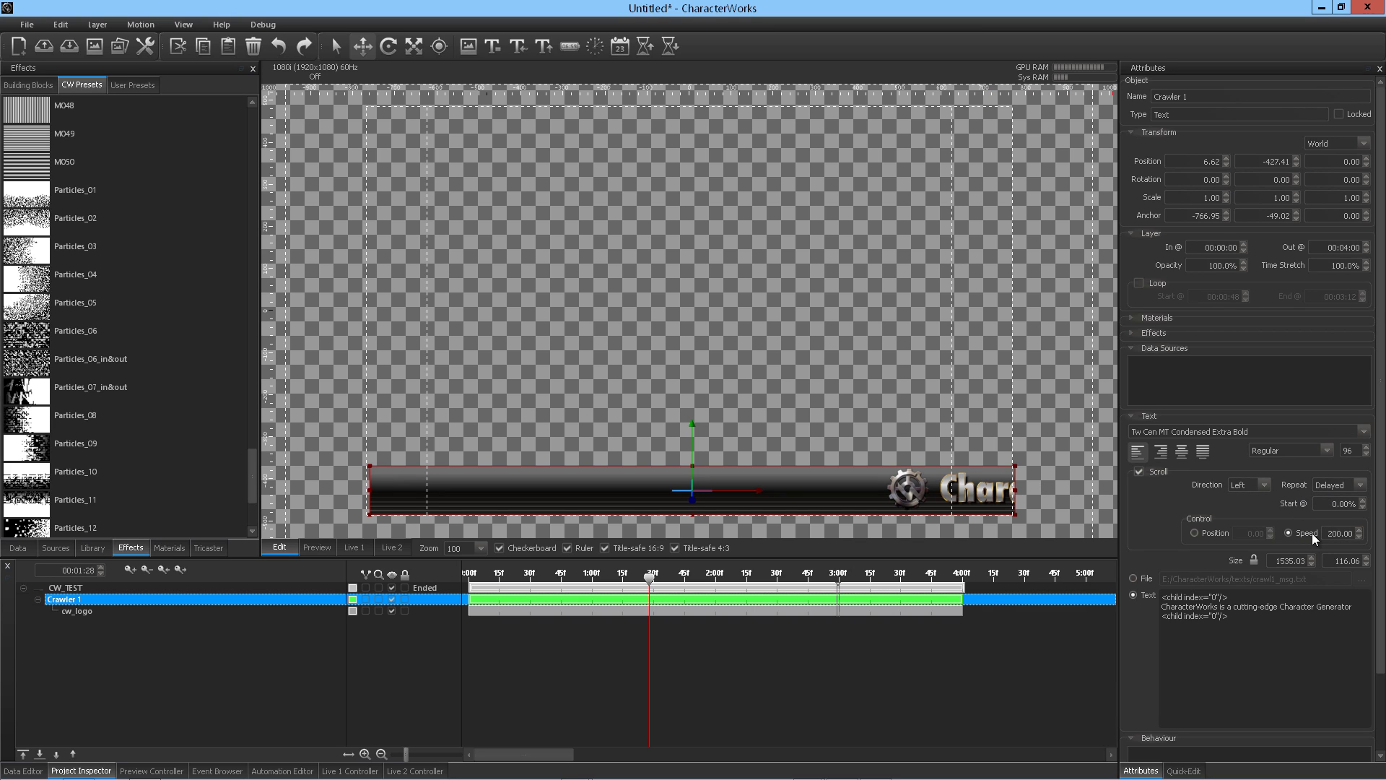
- Set Crawler 1's scroll speed to 400
left_click(1333, 535)
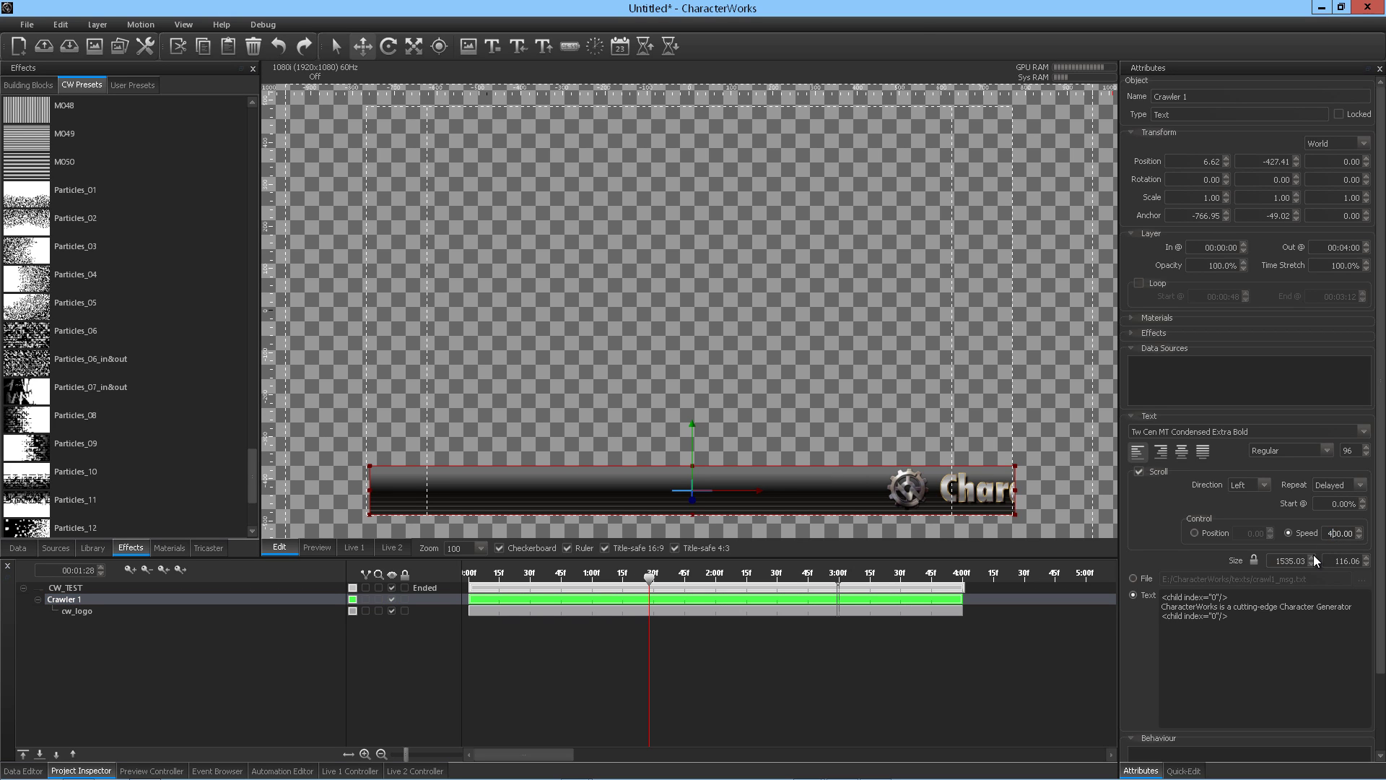
key("BackSpace")
type("4")
key("Return")
- Preview CW_TEST with the faster, delayed-repeat scroll and end it with its closing animation
left_click(315, 548)
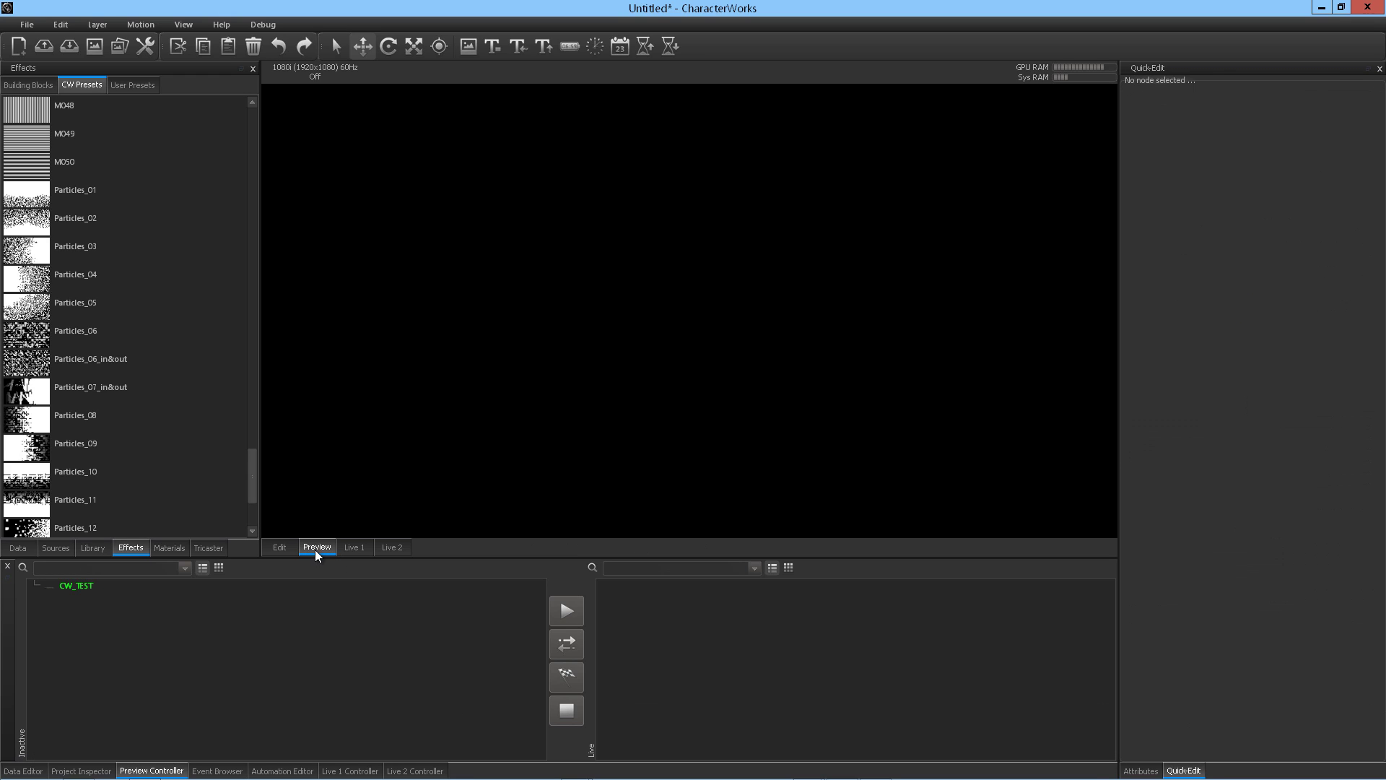
left_click(309, 585)
left_click(569, 608)
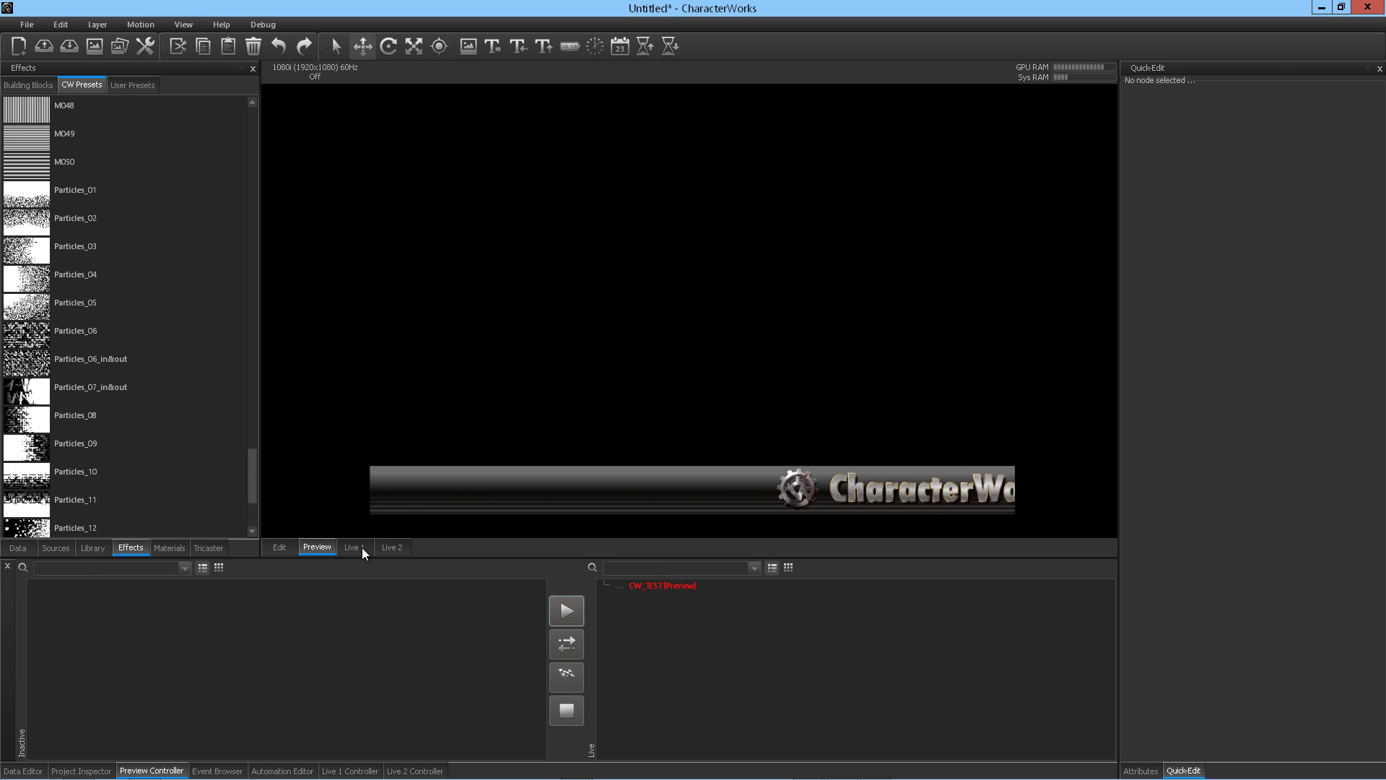
left_click(639, 585)
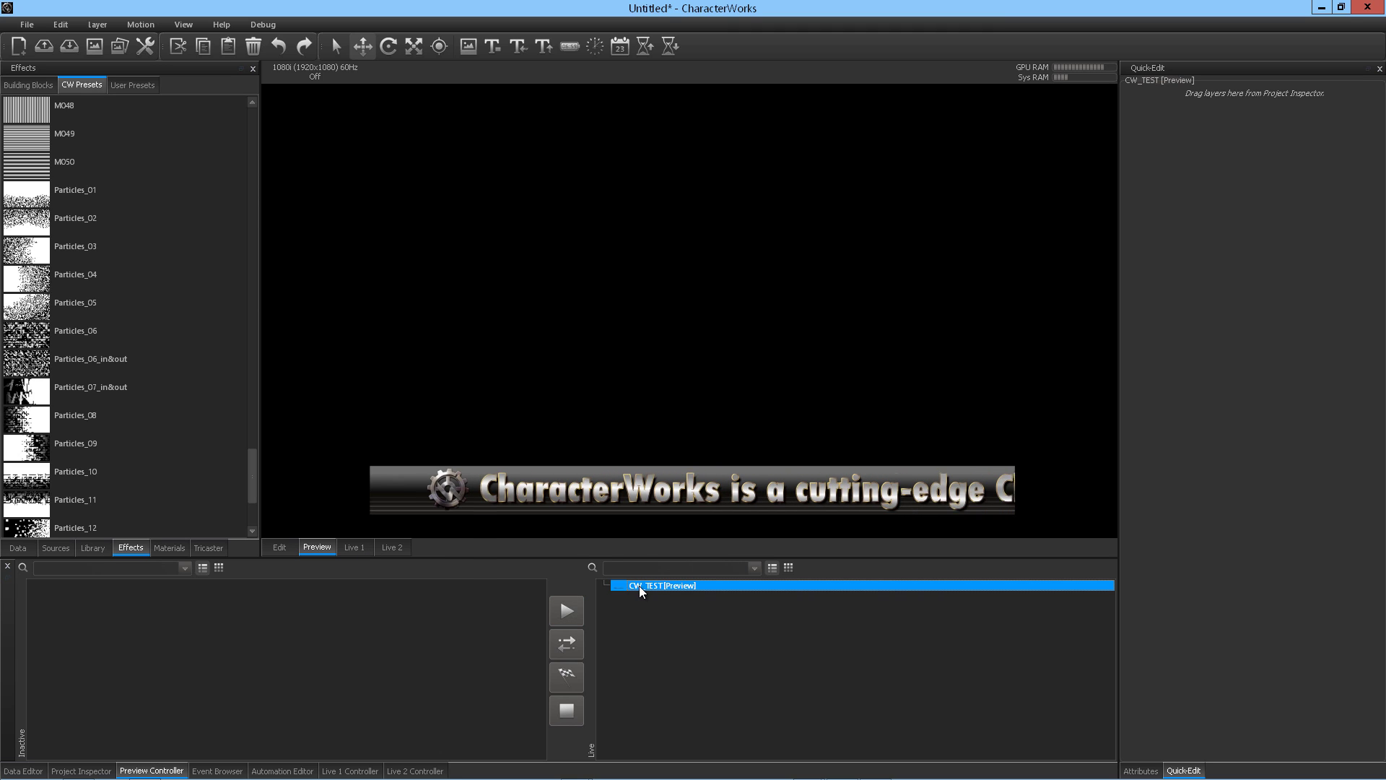
left_click(574, 679)
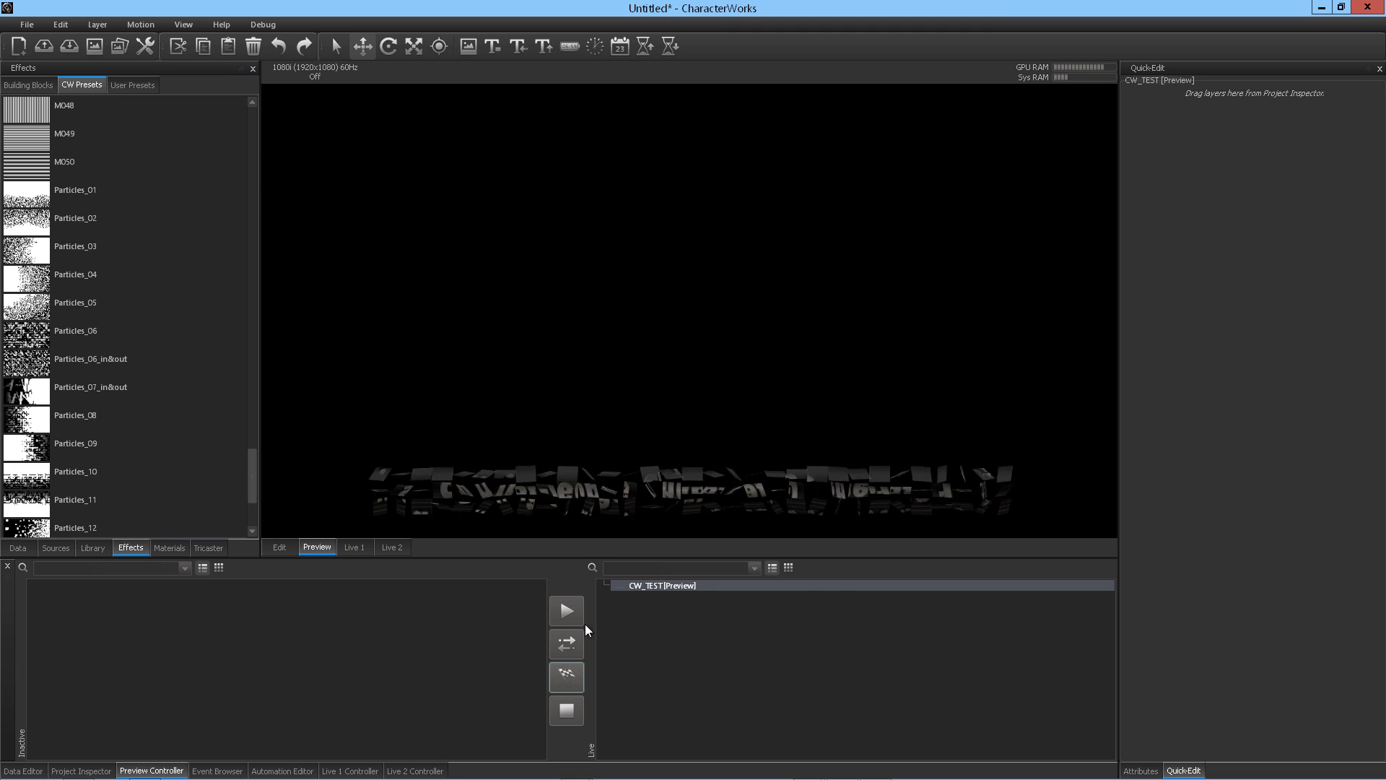
- Turn the scroll repeat of Crawler 1 to Off
left_click(278, 546)
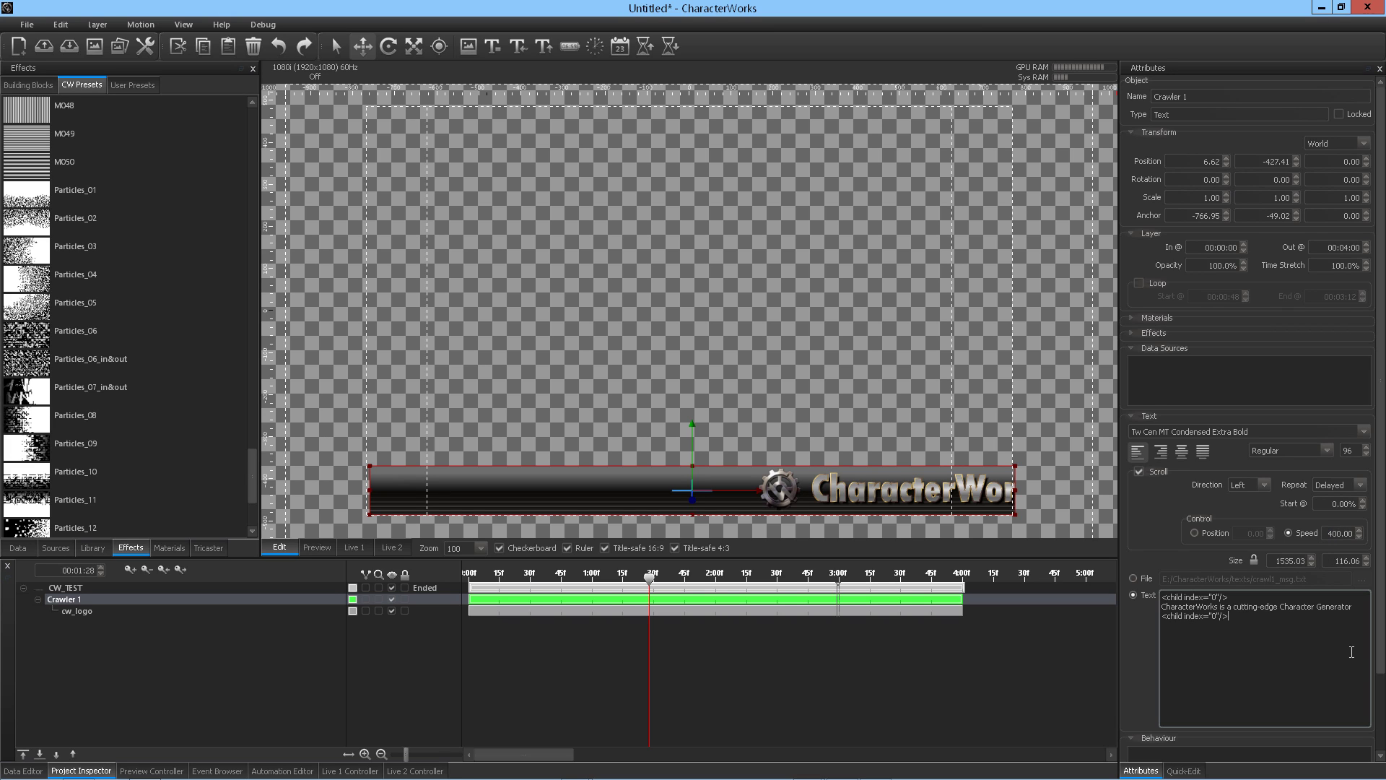
scroll(1227, 665, "down", 3)
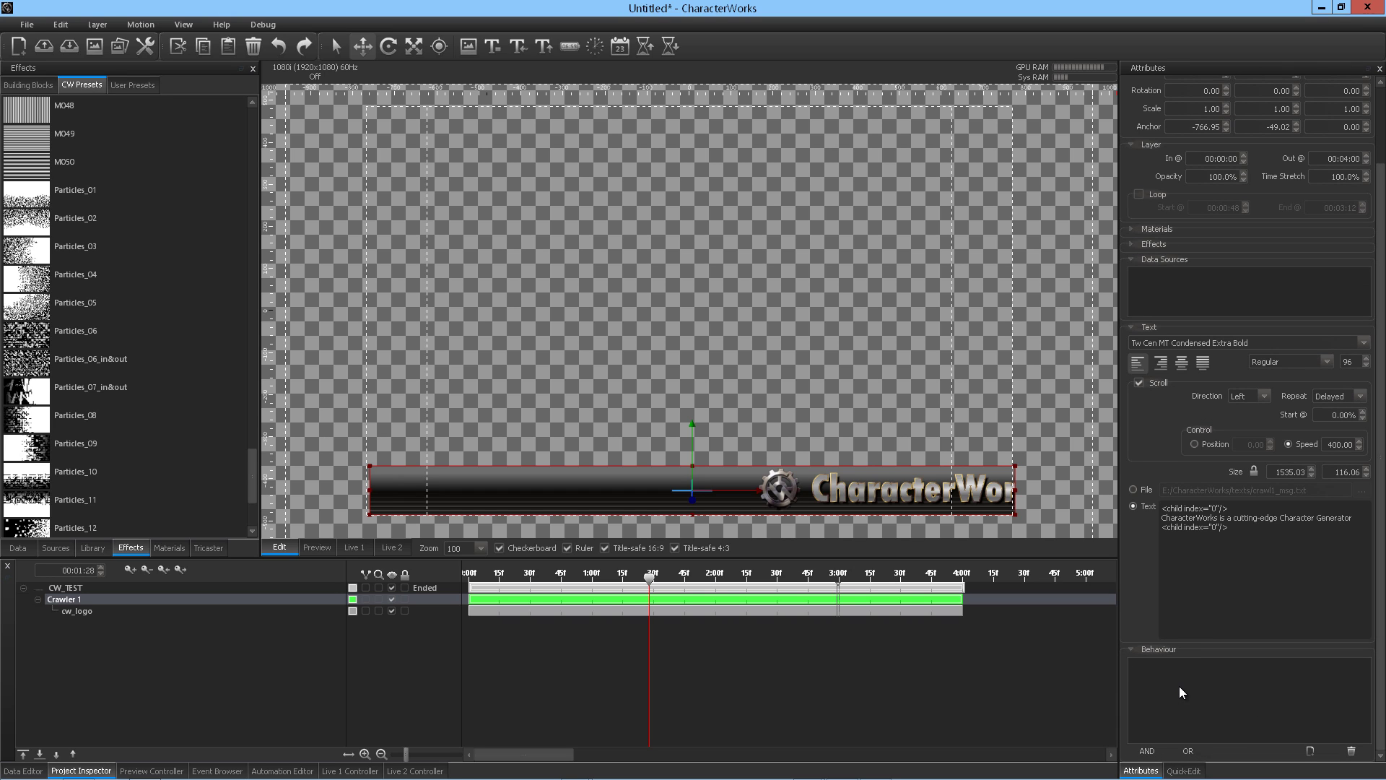
left_click(1361, 396)
left_click(1327, 428)
- Add a behaviour to CW_TEST that triggers Finish on the Crawler 1.TextFinished event
left_click(38, 600)
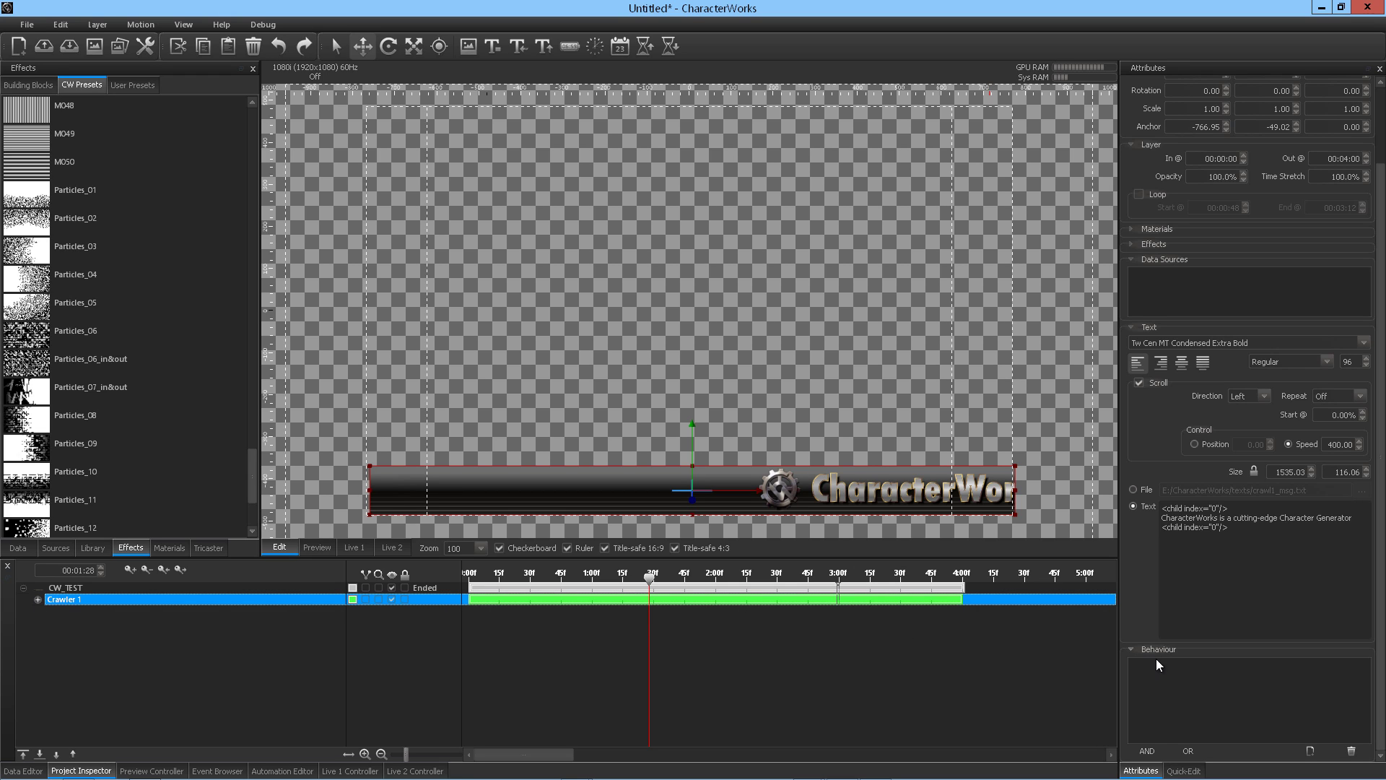
left_click(87, 588)
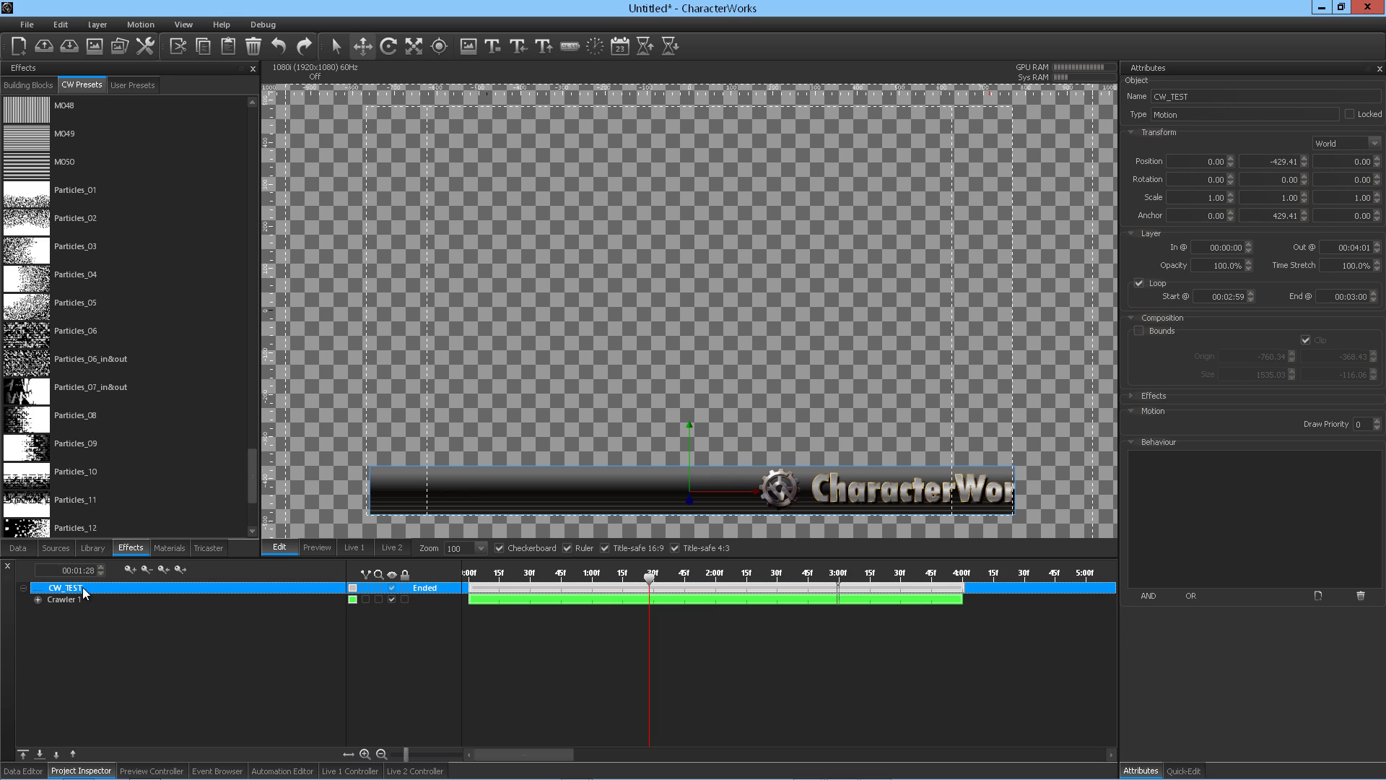
left_click(216, 770)
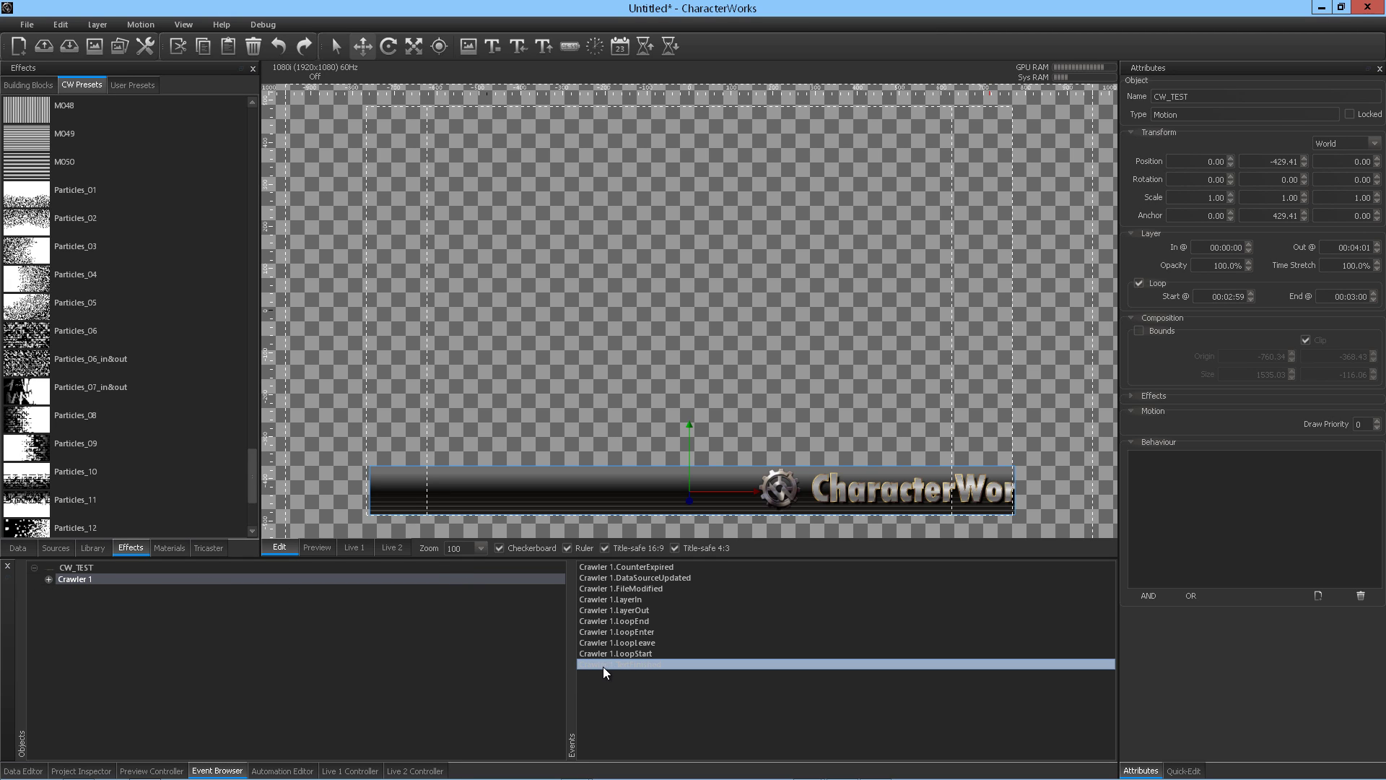
left_click(617, 653)
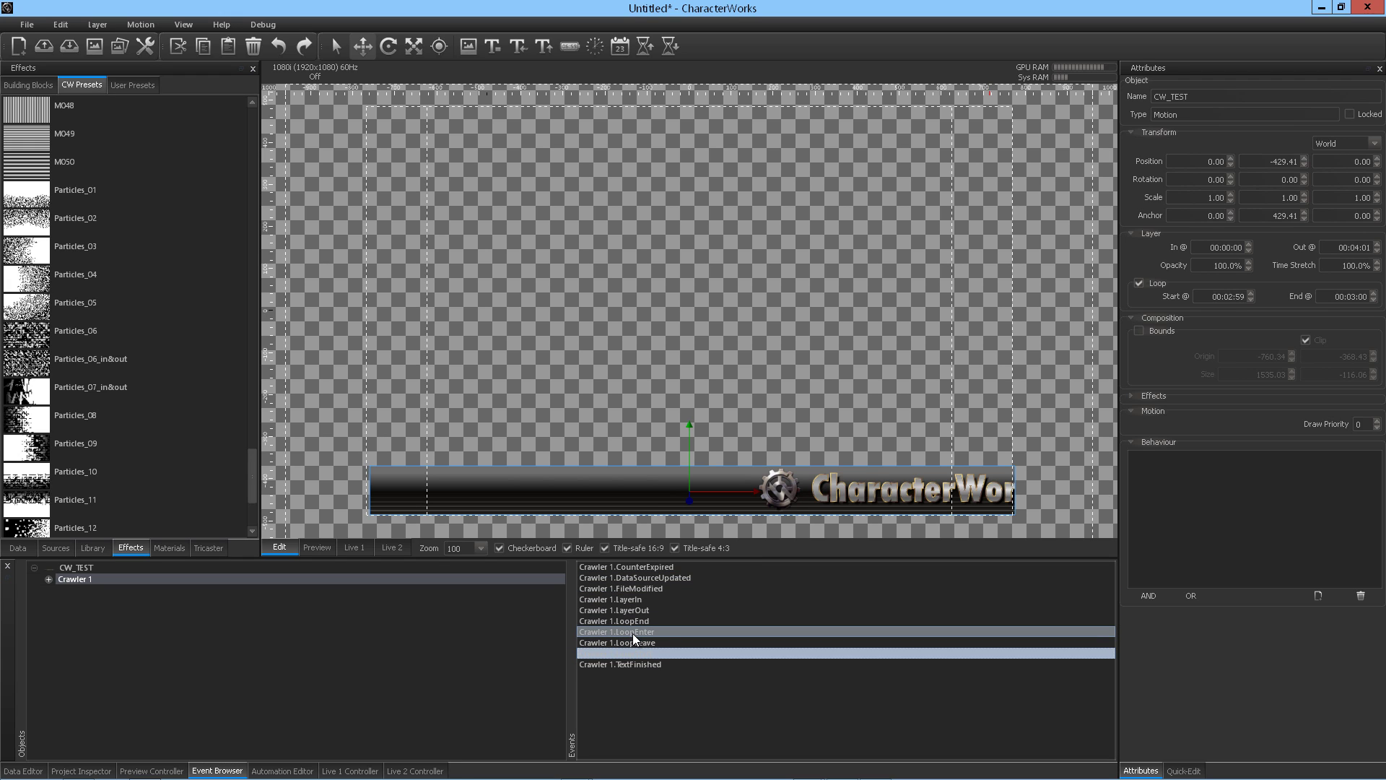
left_click(632, 591)
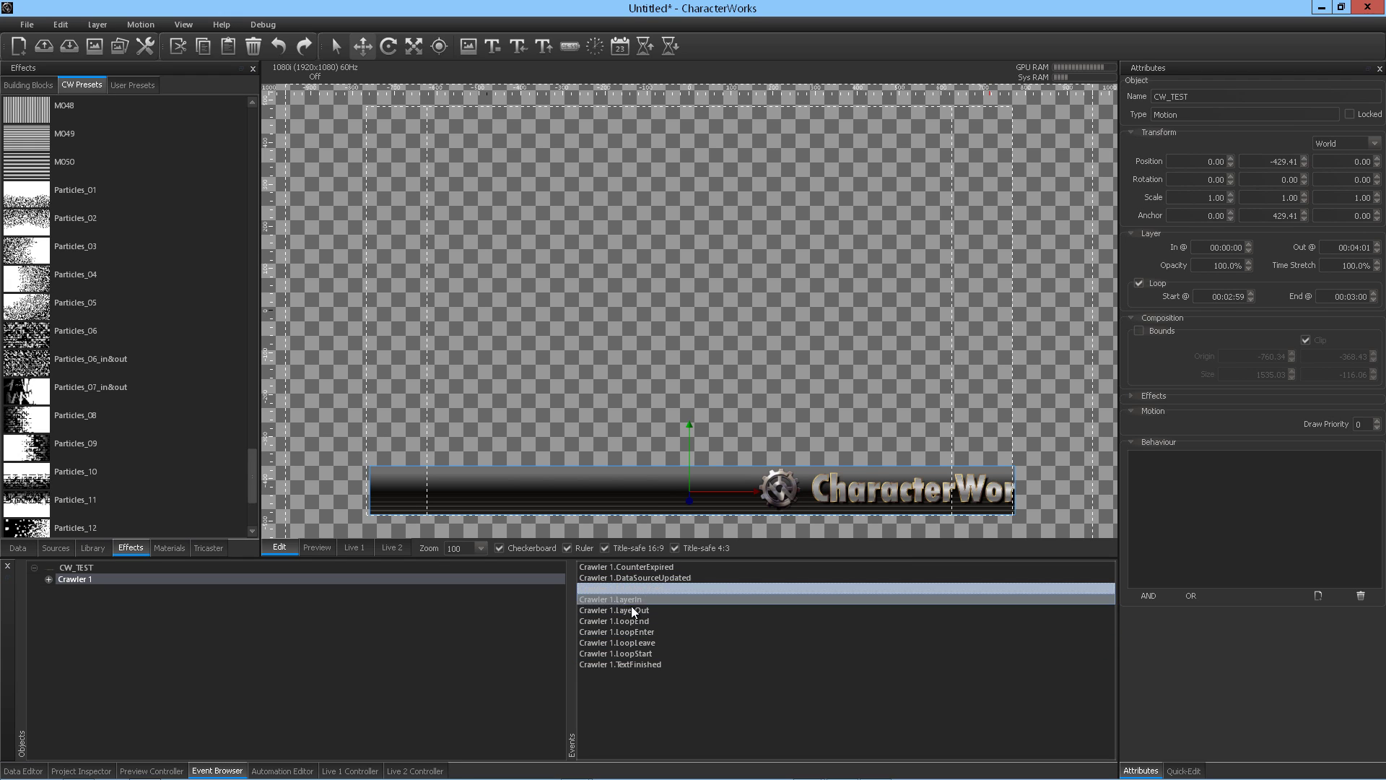
left_click(617, 664)
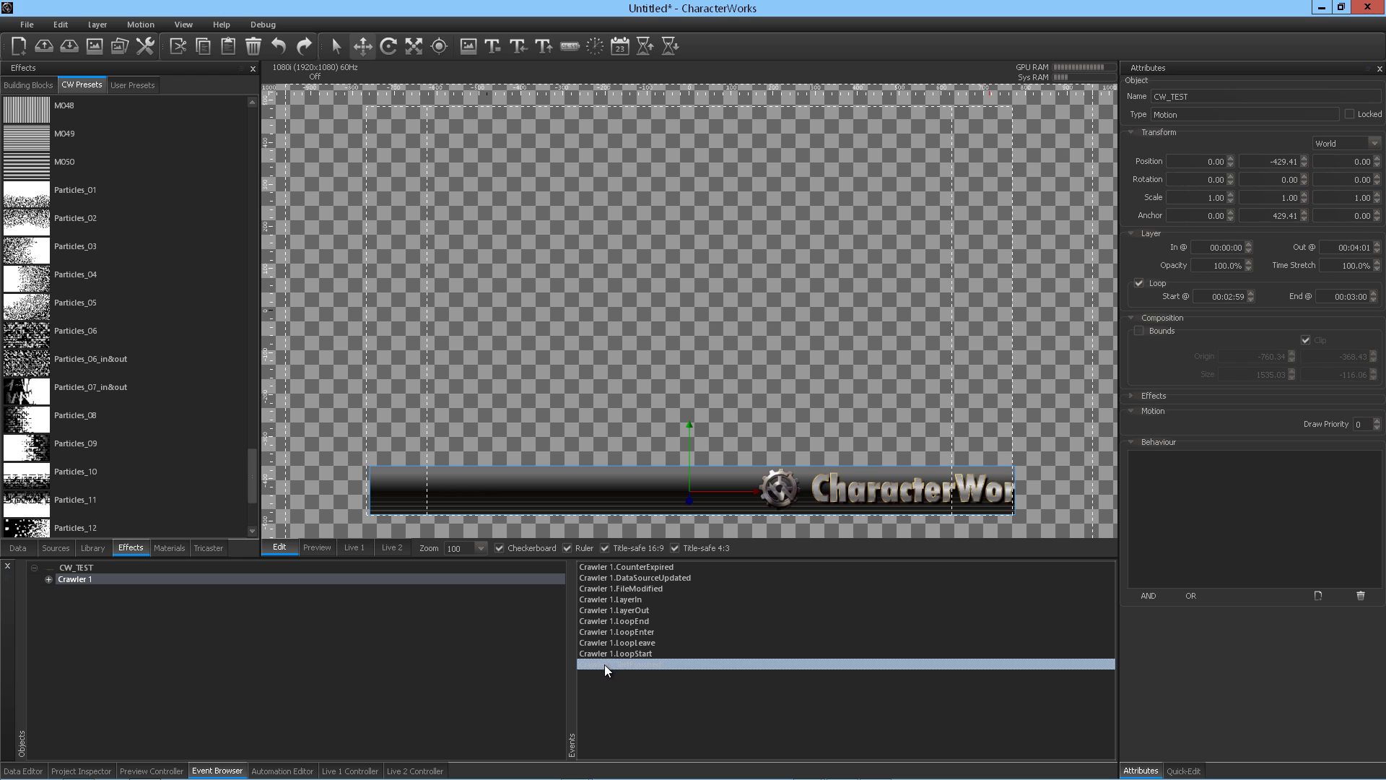
left_click_drag(604, 665, 1165, 523)
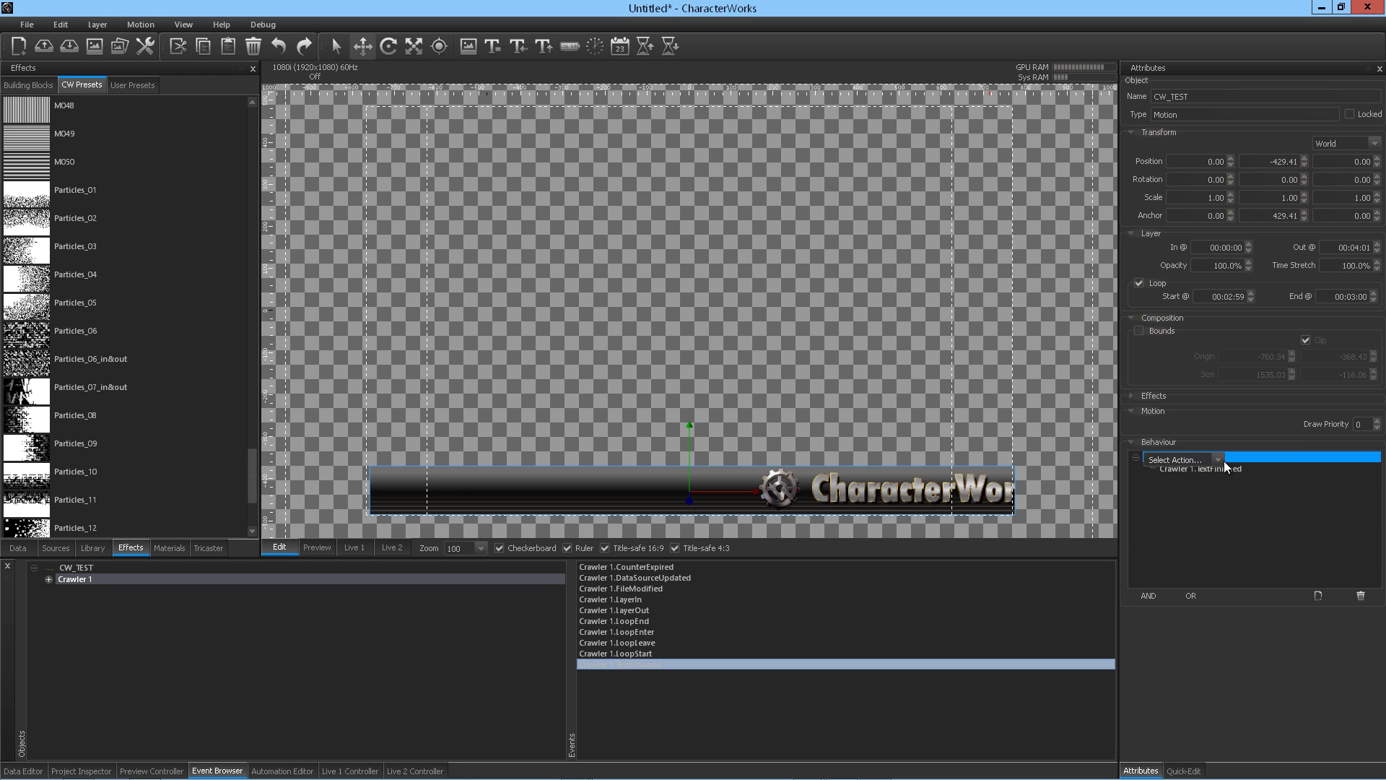
left_click(1221, 460)
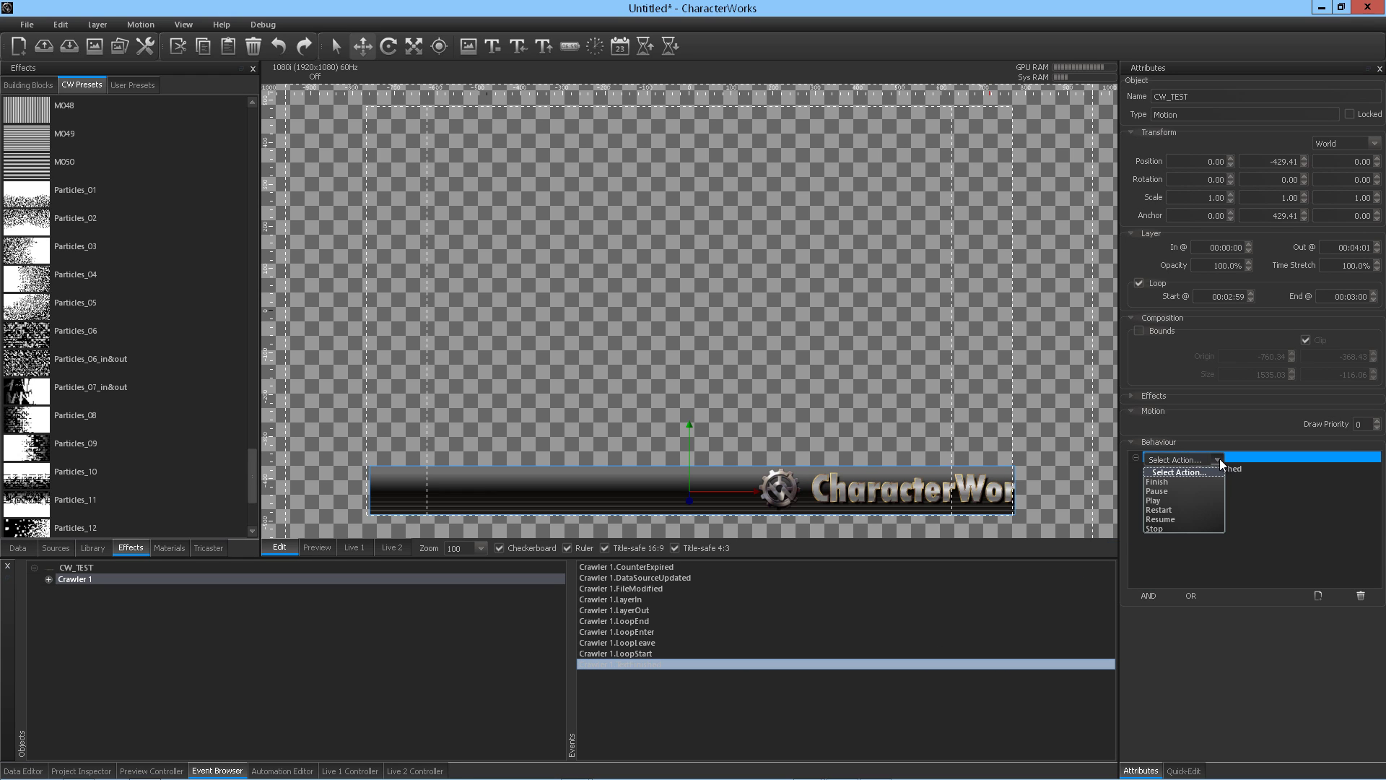
left_click(1176, 482)
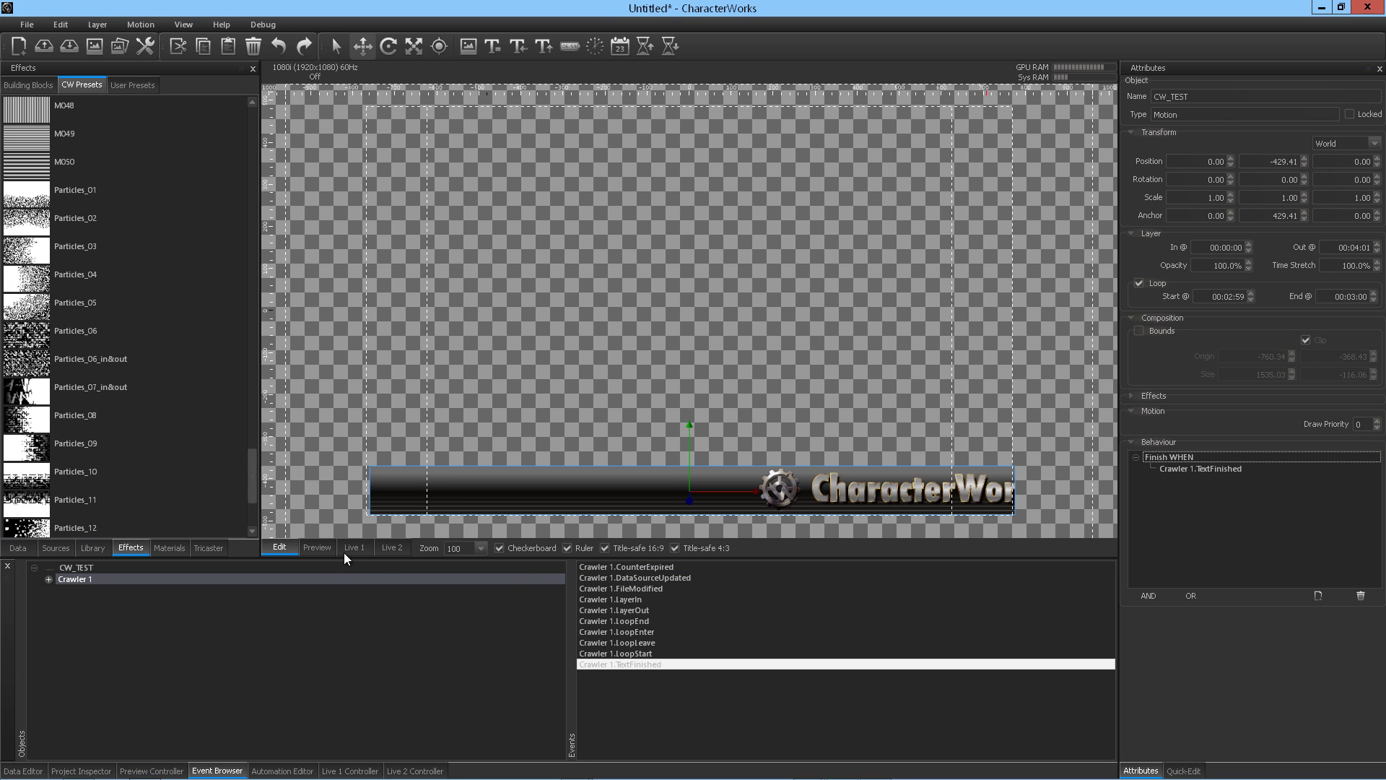
- Play CW_TEST in the preview to check its automatic finish, and return to editing
left_click(318, 547)
left_click(301, 586)
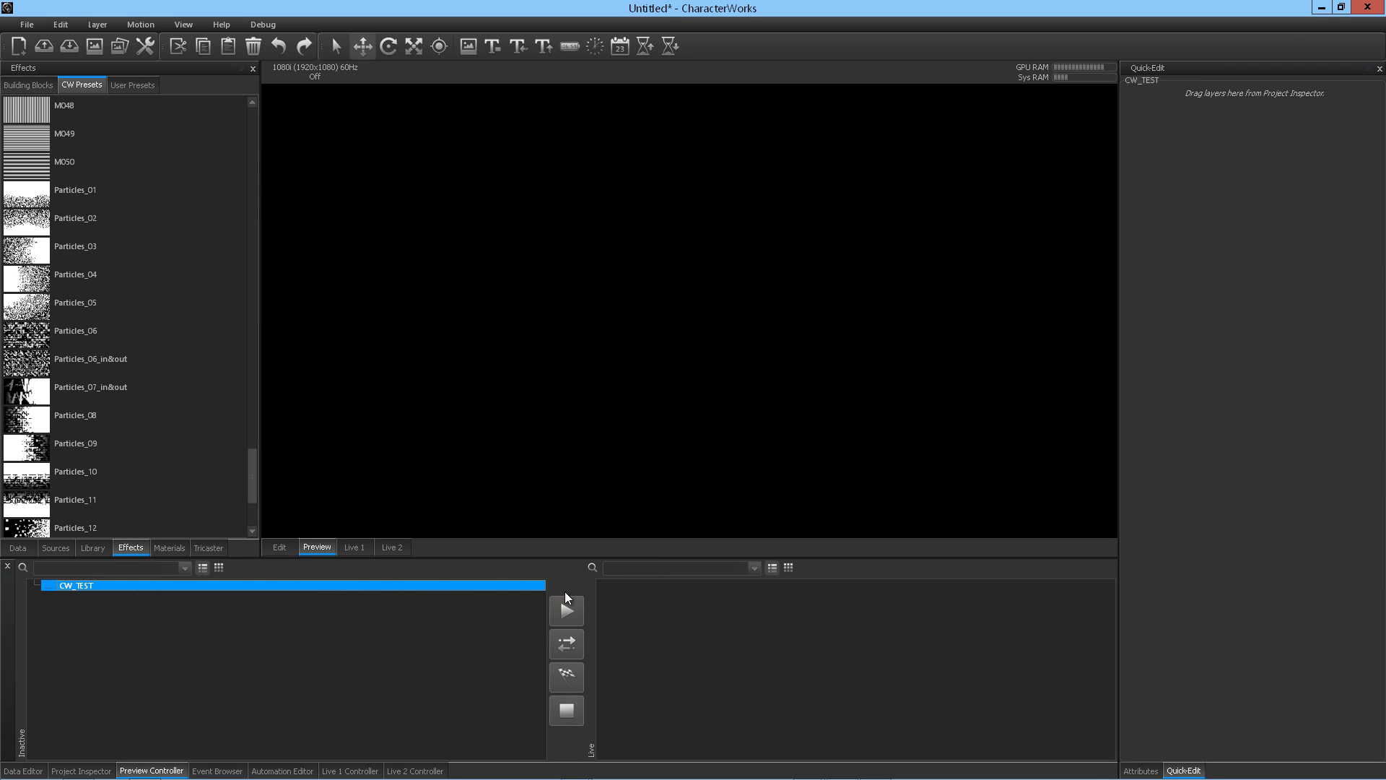
left_click(567, 610)
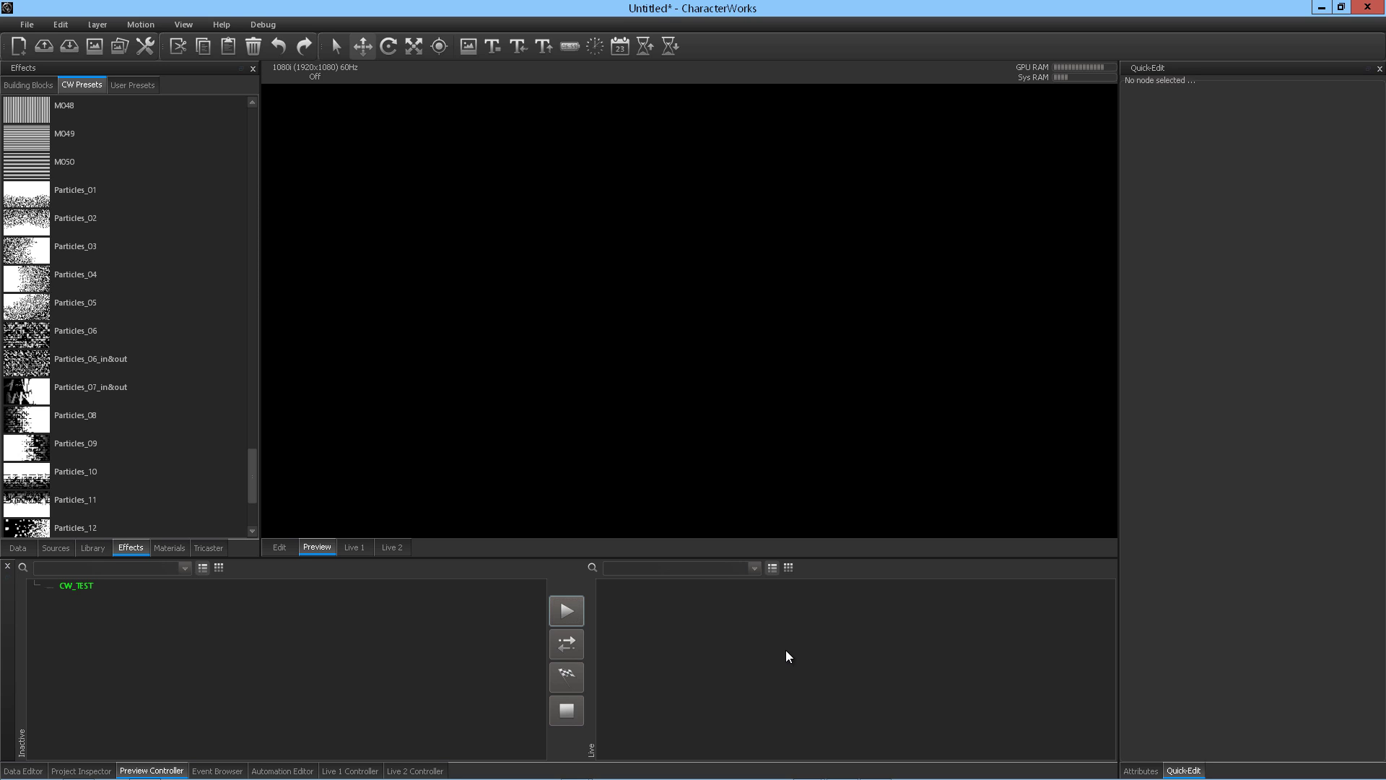
left_click(280, 548)
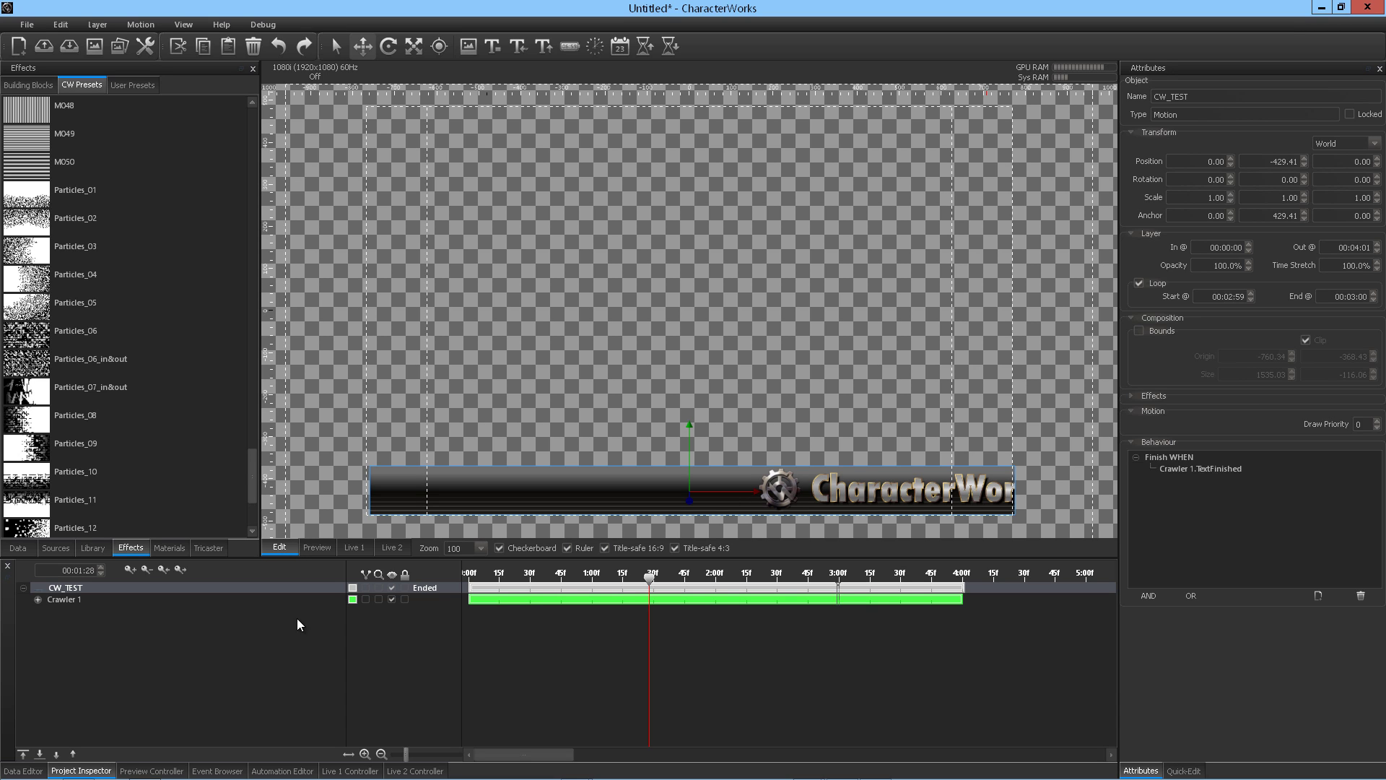
- Add the Crawl_Excel crawl from the library to the scene and raise it to a Y position of about -431
left_click(90, 549)
left_click(72, 144)
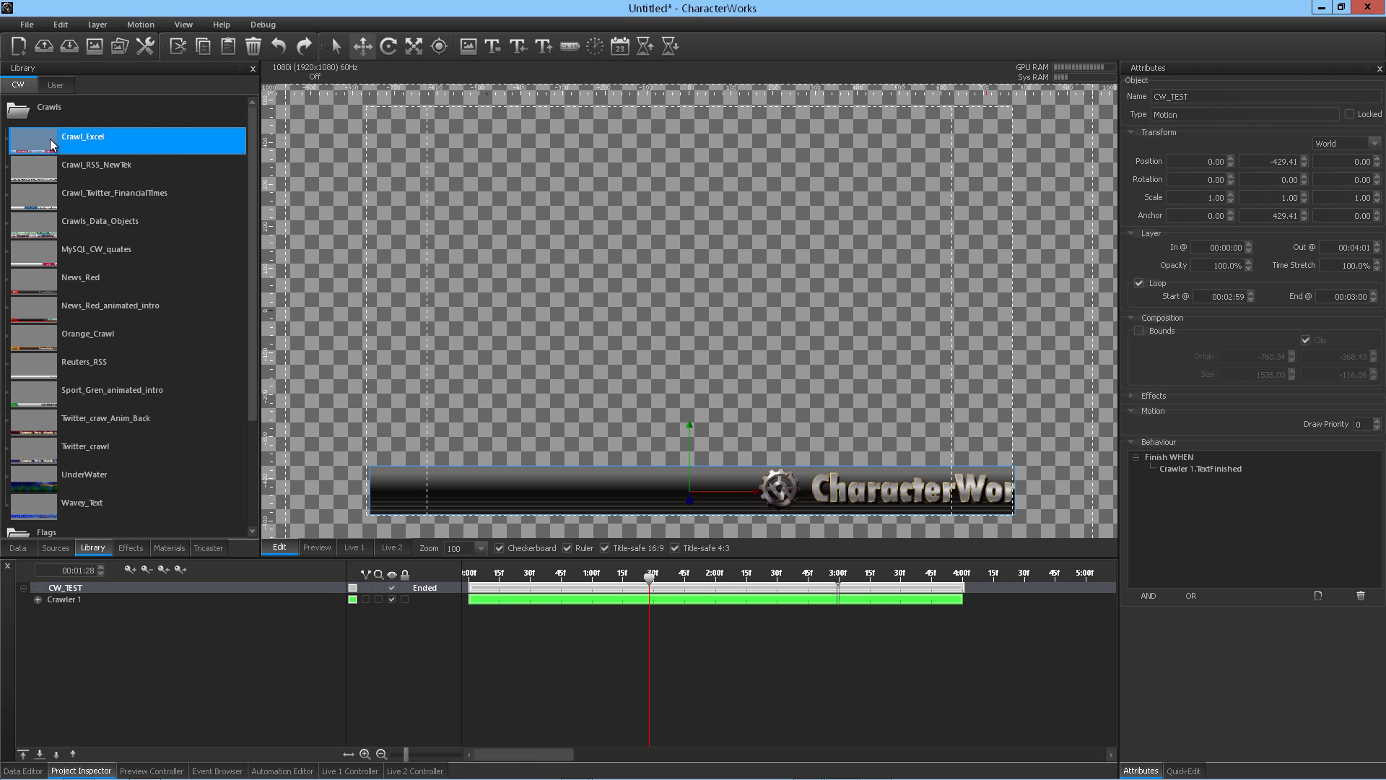
left_click_drag(72, 149, 567, 454)
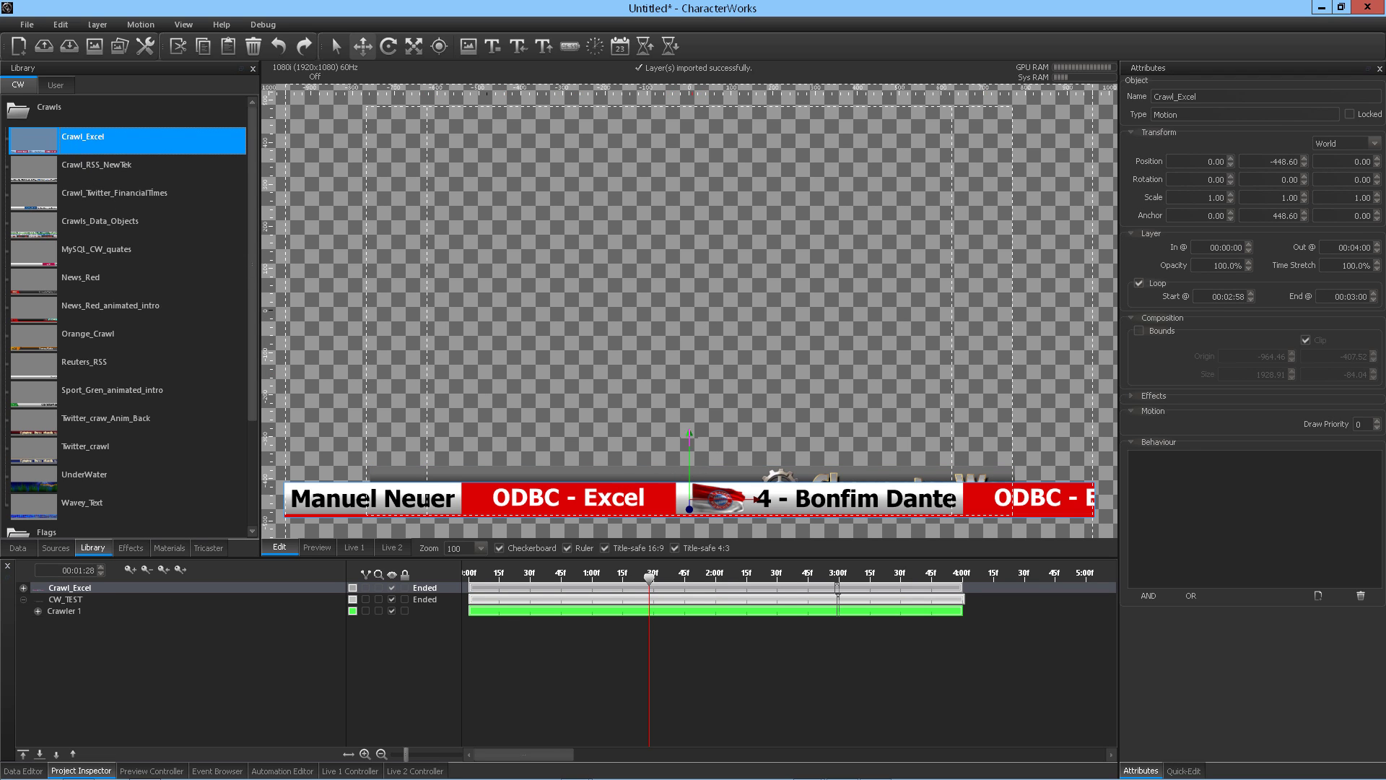
mouse_move(690, 435)
left_mouse_down()
mouse_move(688, 383)
mouse_move(685, 429)
left_mouse_up()
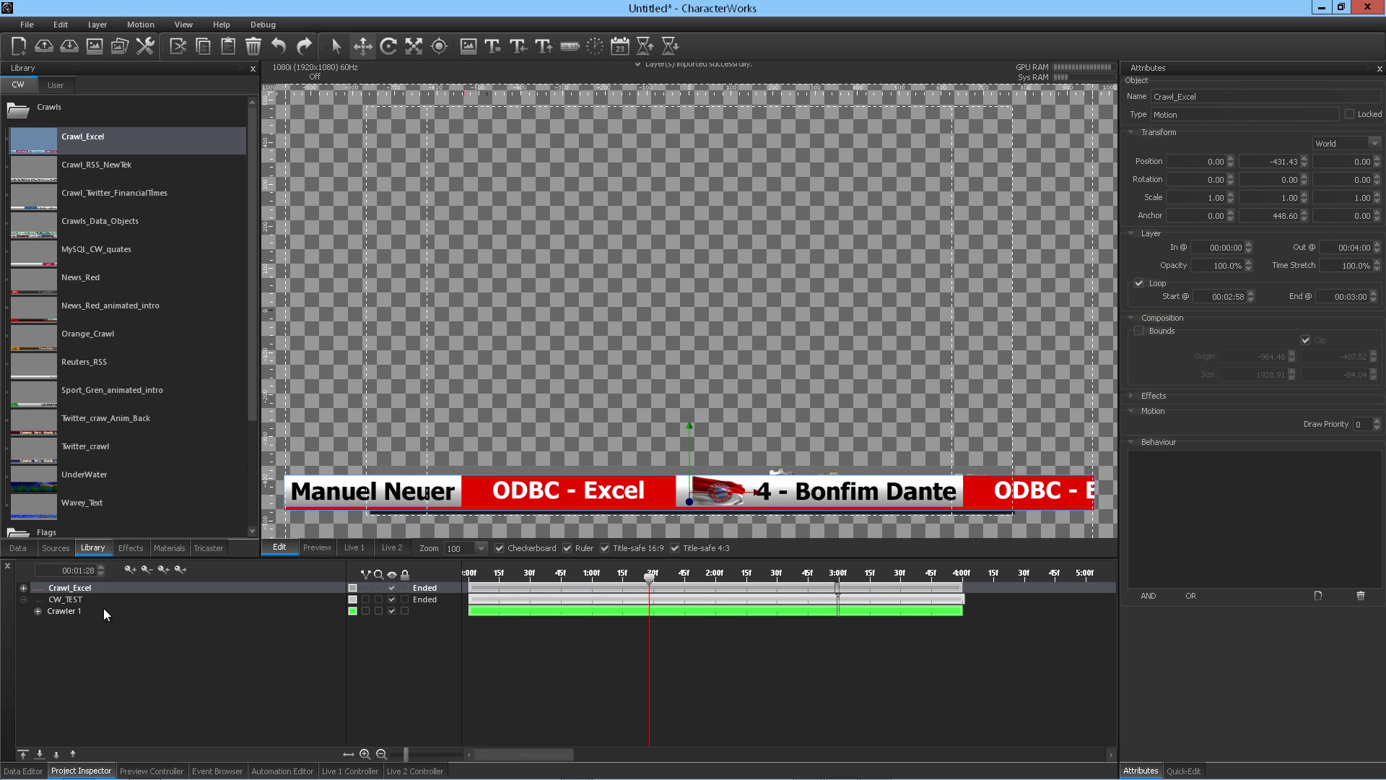
- Set the draw priority of CW_TEST to 1 and expand its Finish behaviour
left_click(81, 602)
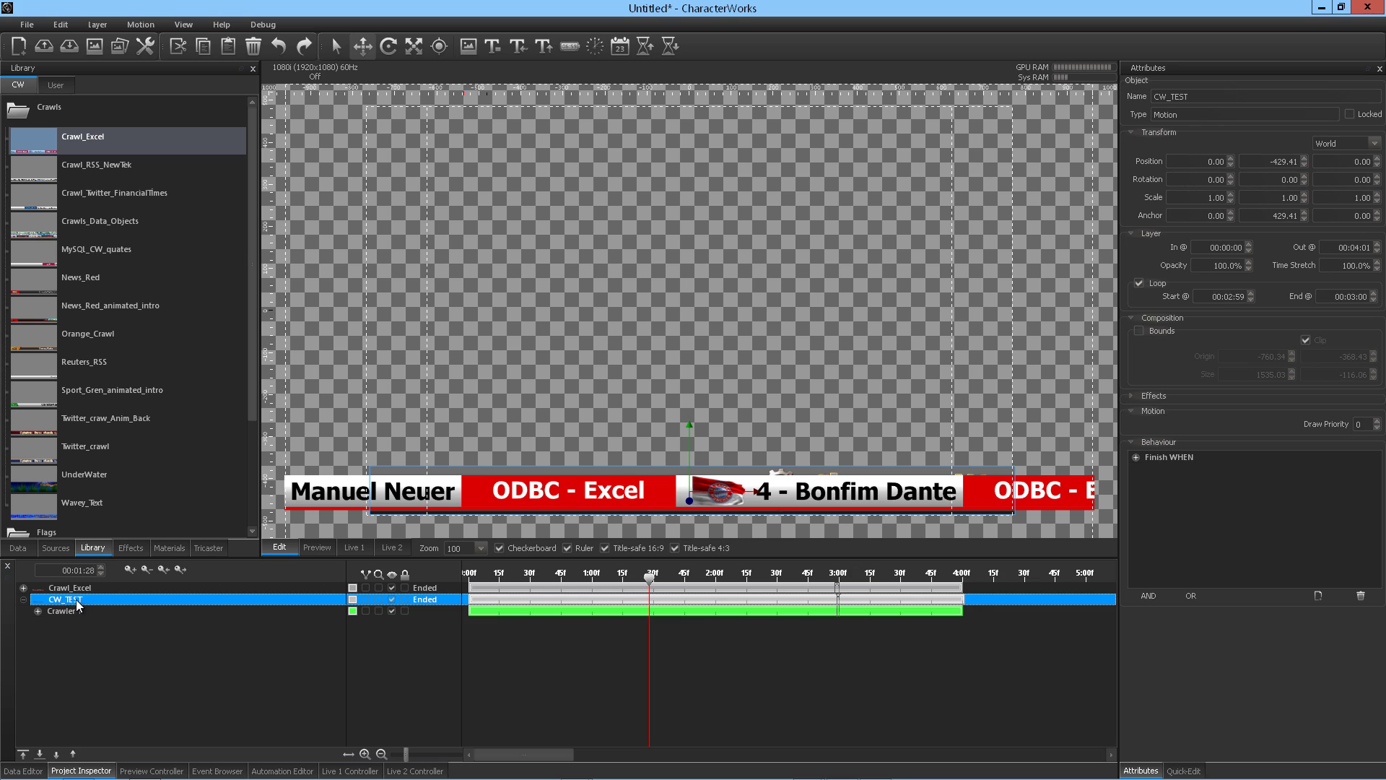
left_click(1361, 424)
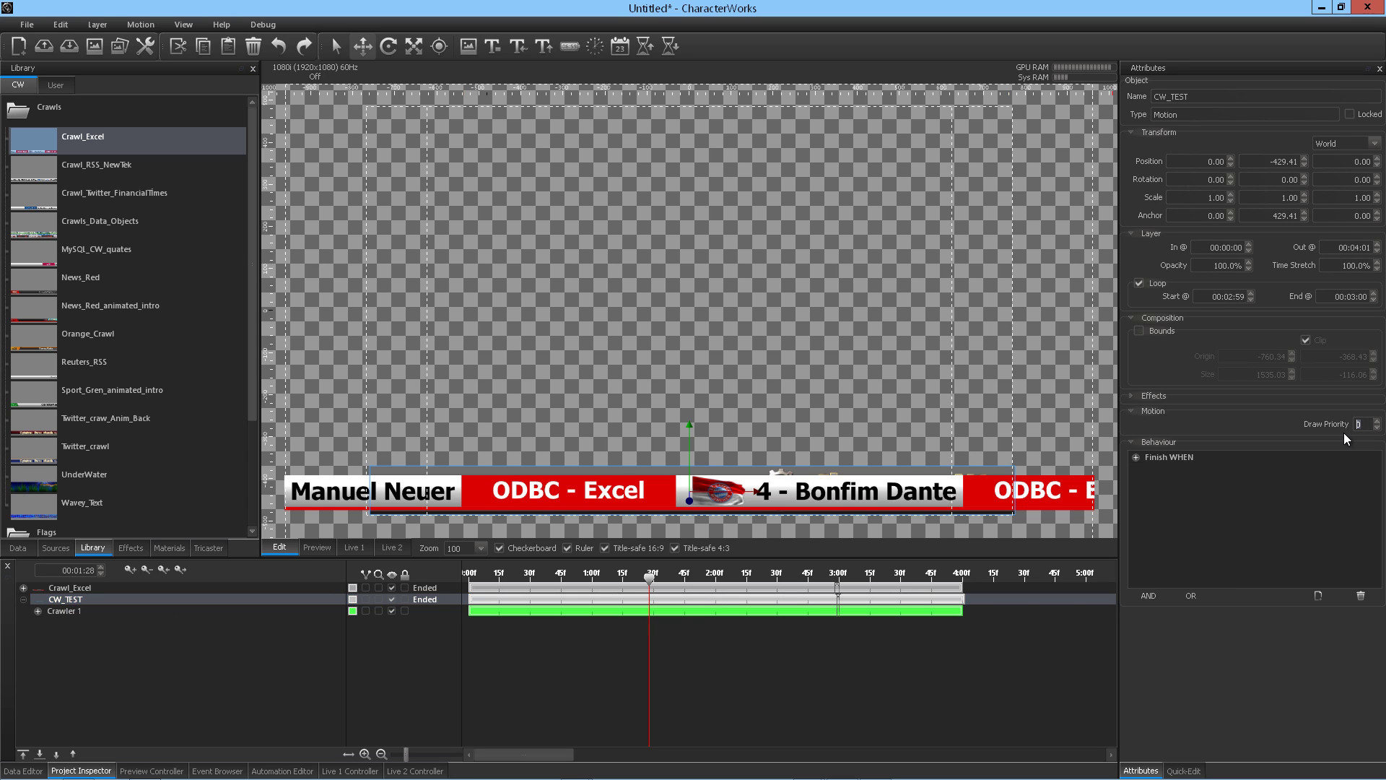
type("1")
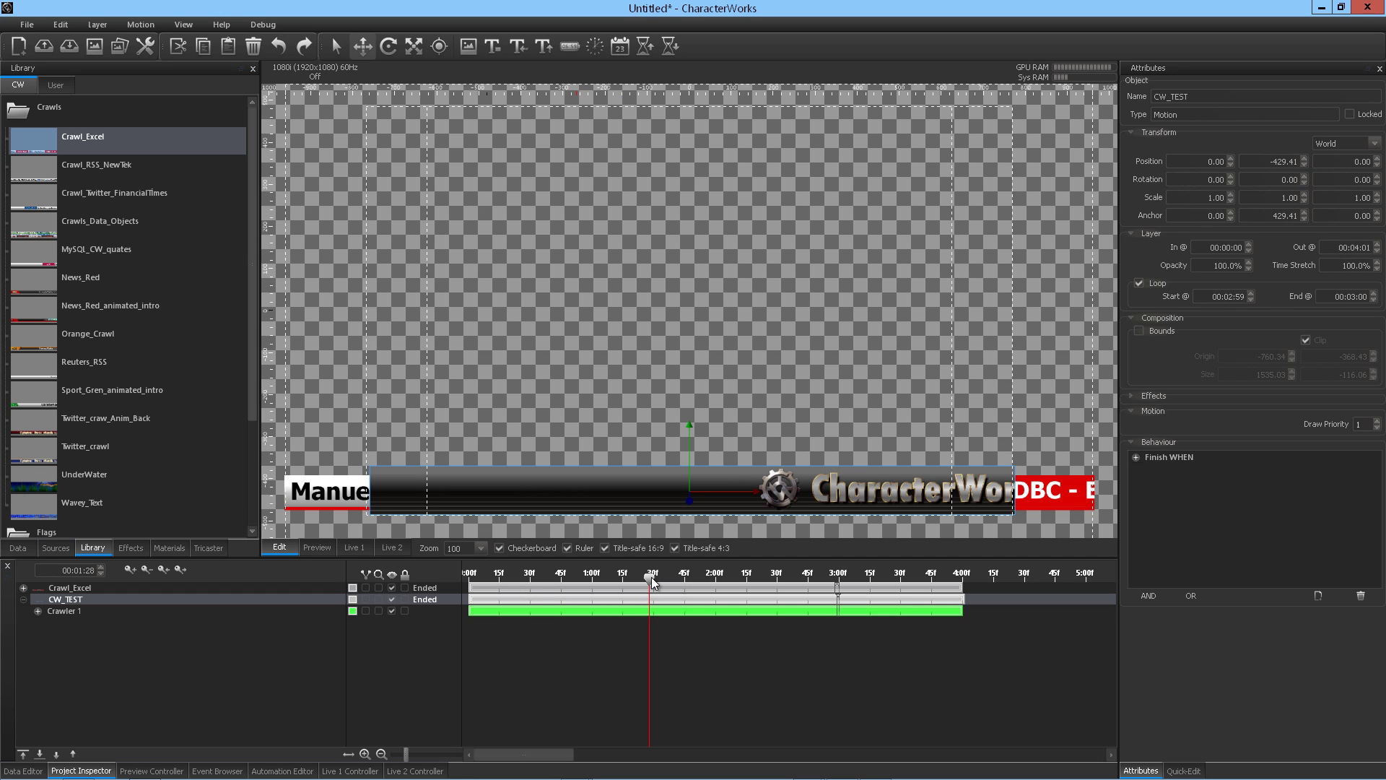
left_click_drag(650, 576, 666, 576)
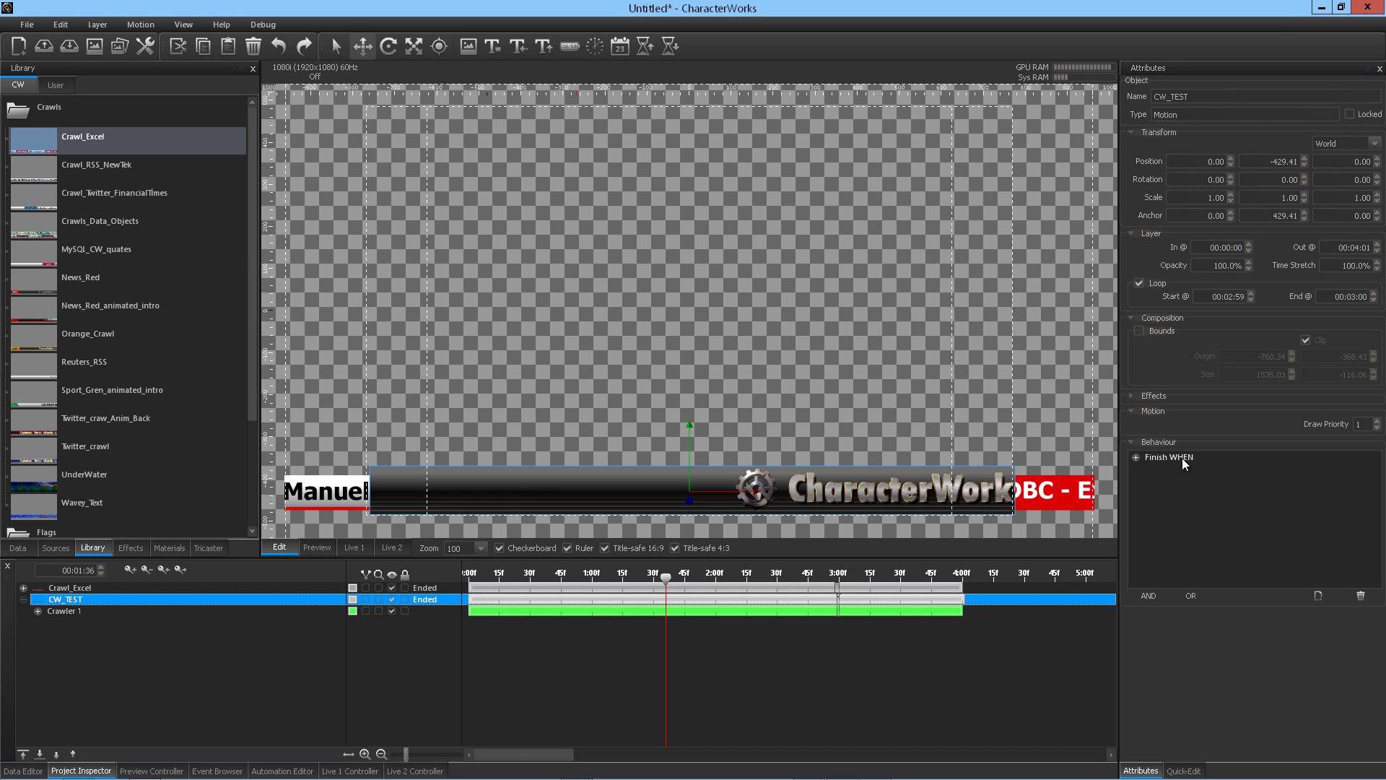
left_click(1136, 457)
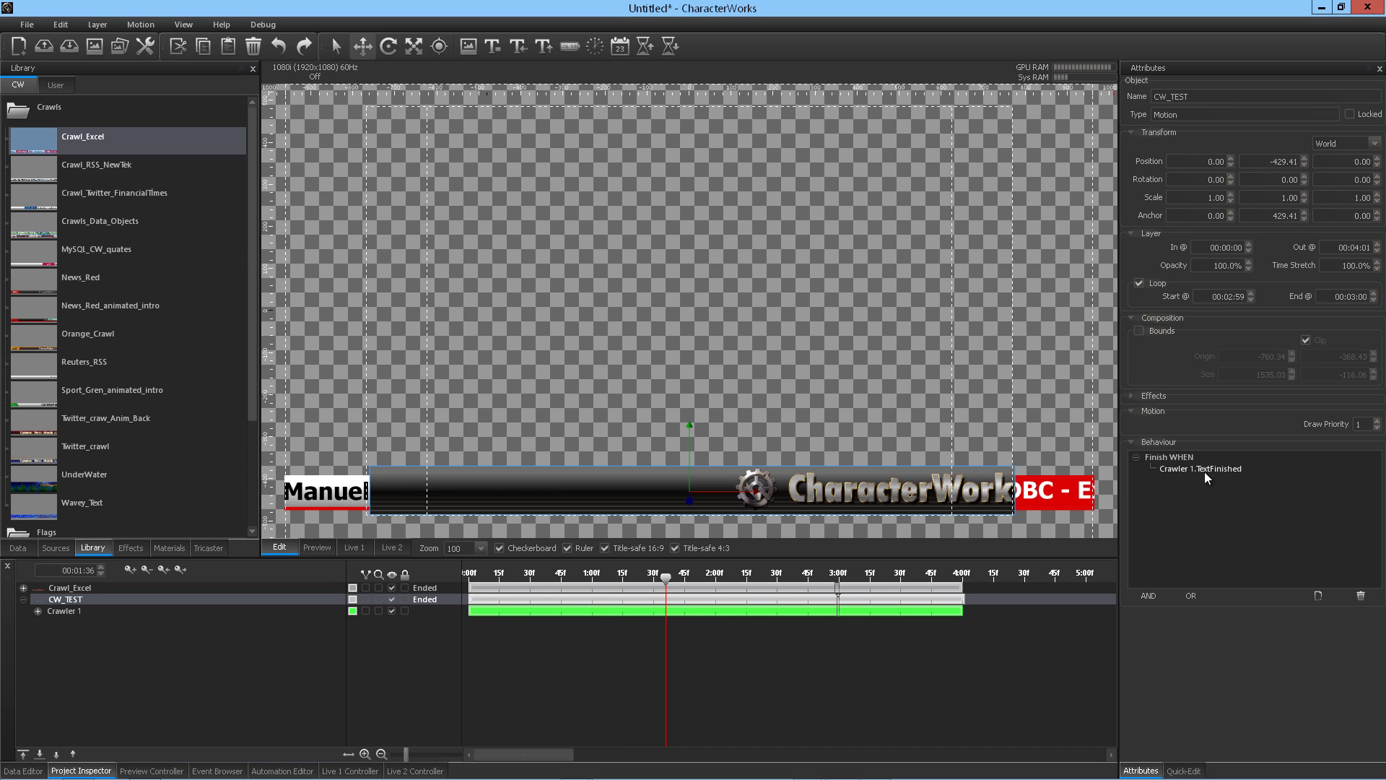
- Add a behaviour to Crawl_Excel that triggers Play on the FinishSignalled event of CW_TEST
left_click(89, 588)
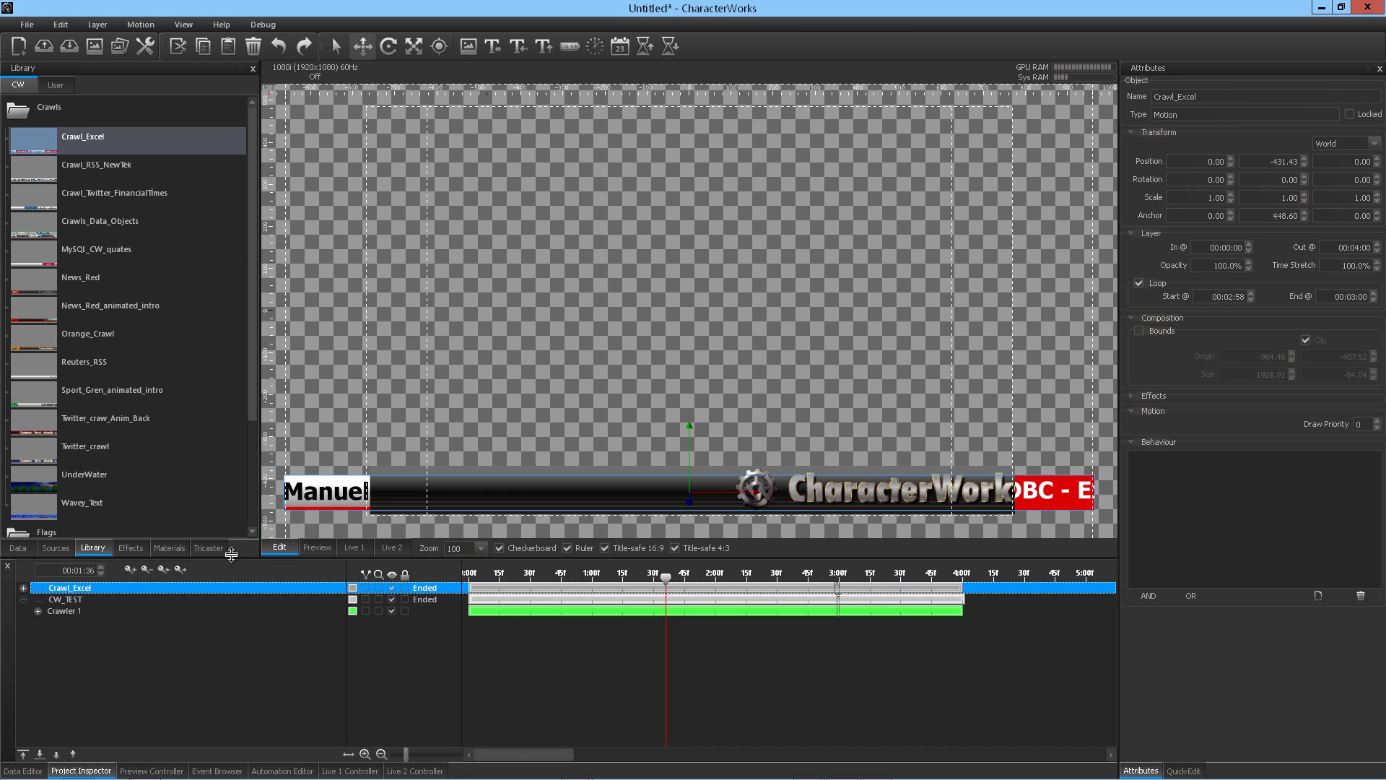
left_click(24, 588)
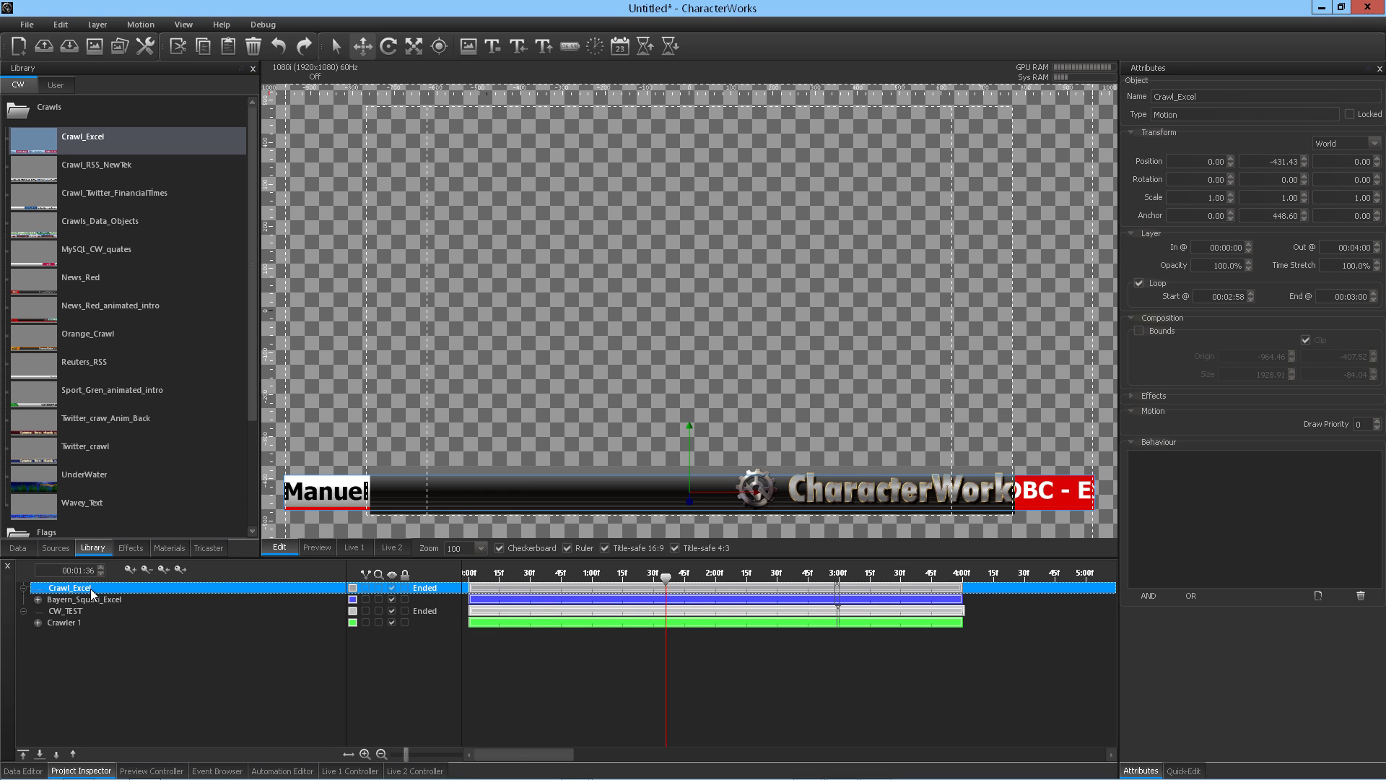
left_click(215, 769)
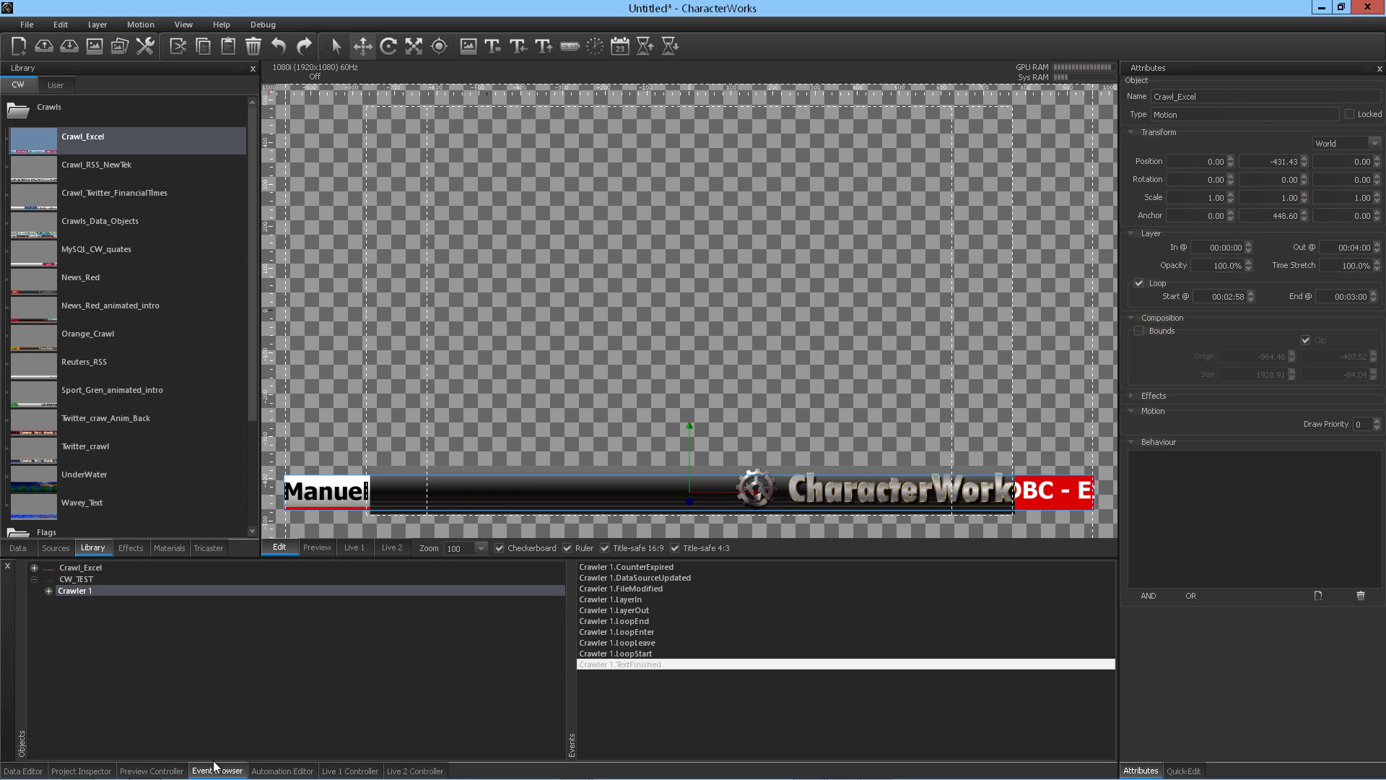
left_click(90, 582)
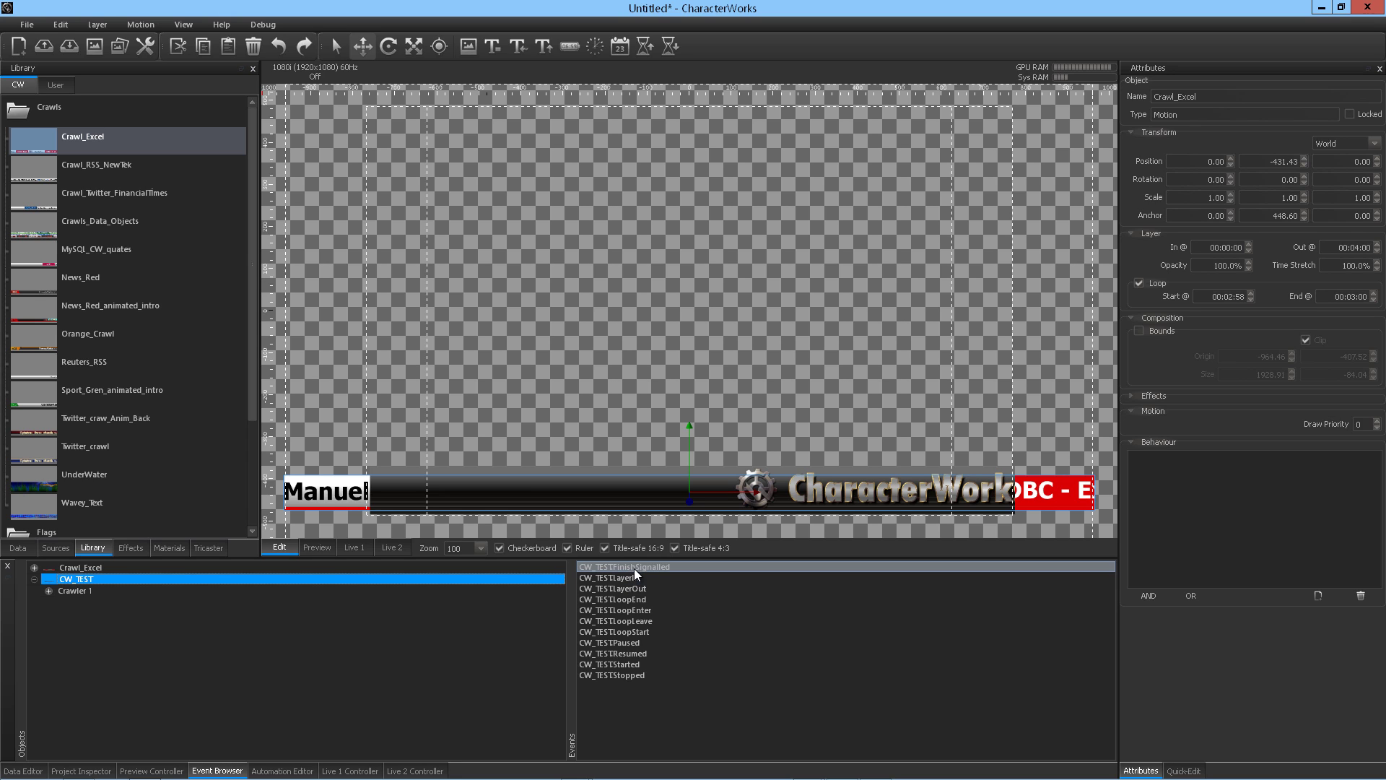
left_click_drag(636, 567, 1182, 473)
left_click(1202, 460)
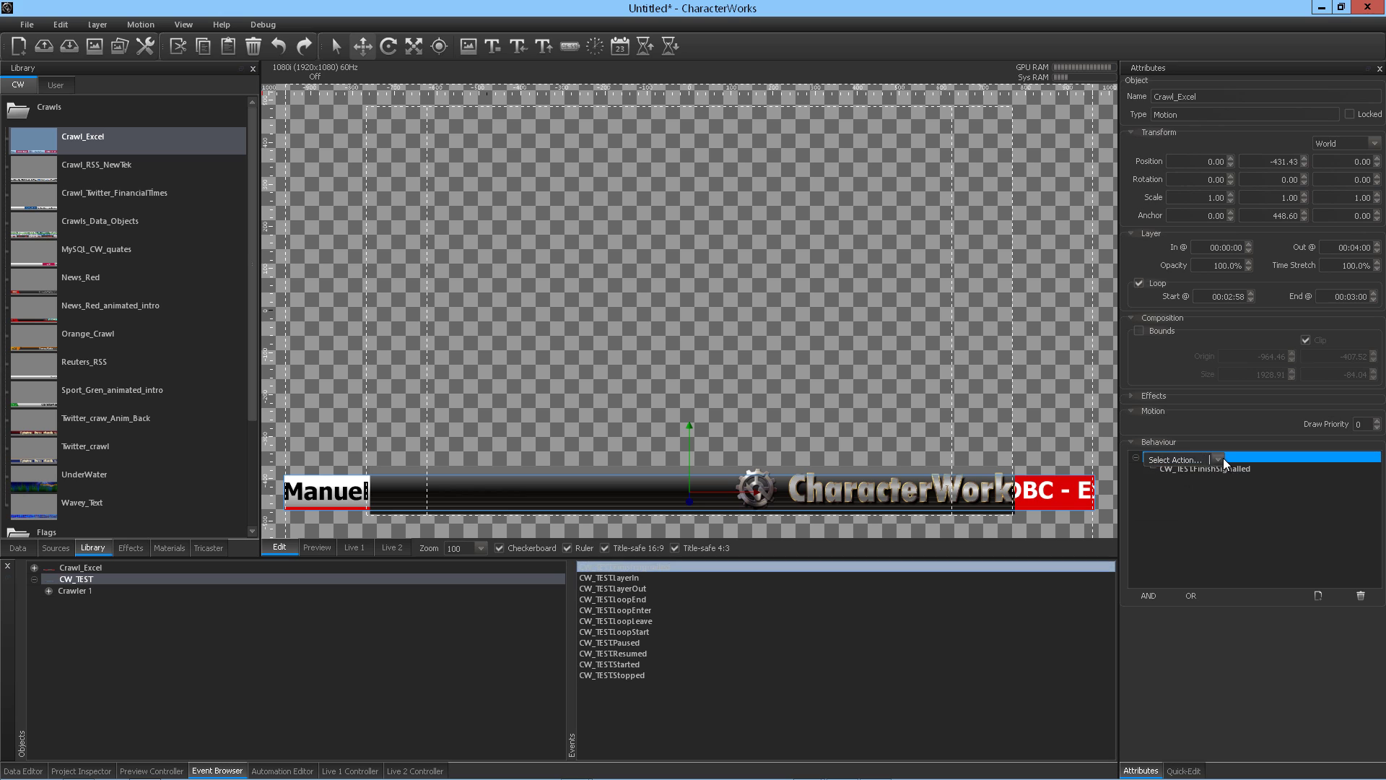
left_click(1220, 461)
left_click(1195, 501)
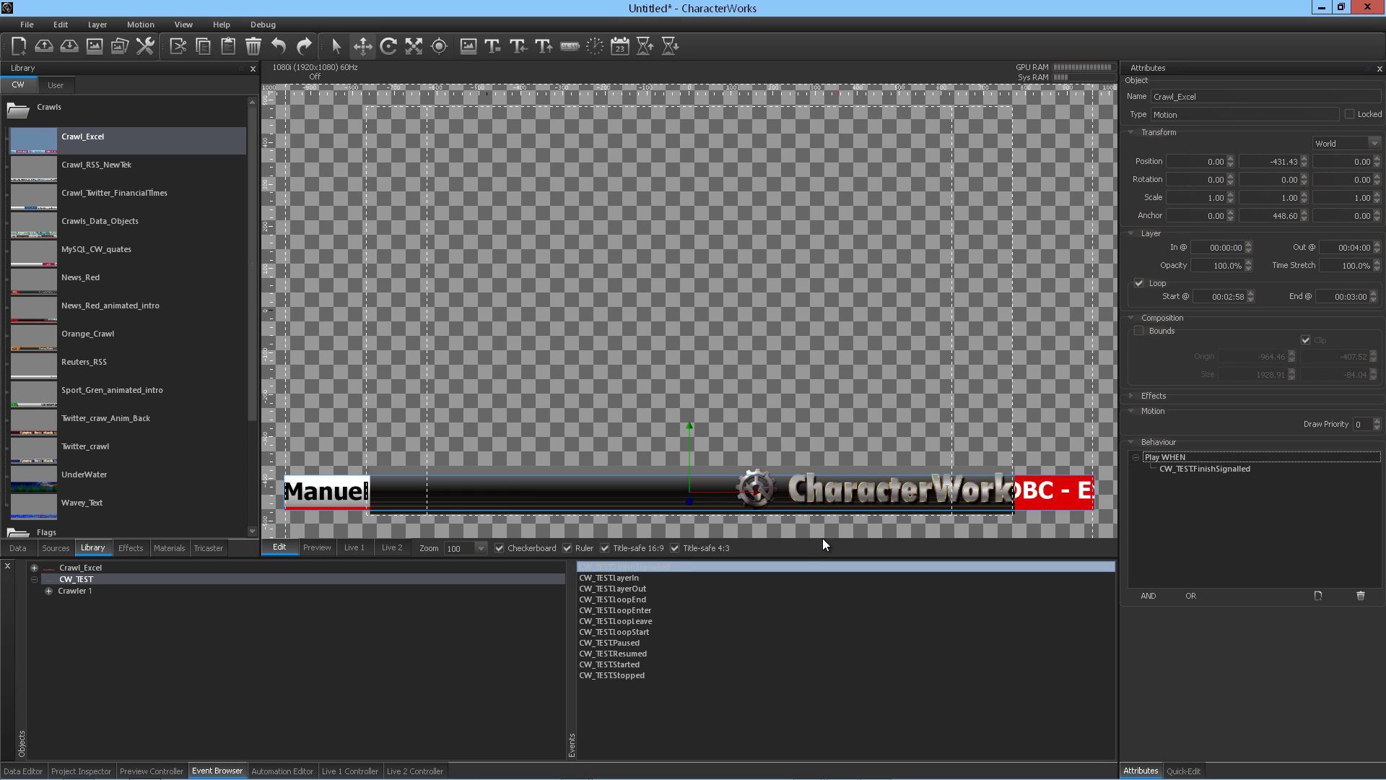
- Play CW_TEST in the preview to check the handover to Crawl_Excel, and return to editing
left_click(328, 548)
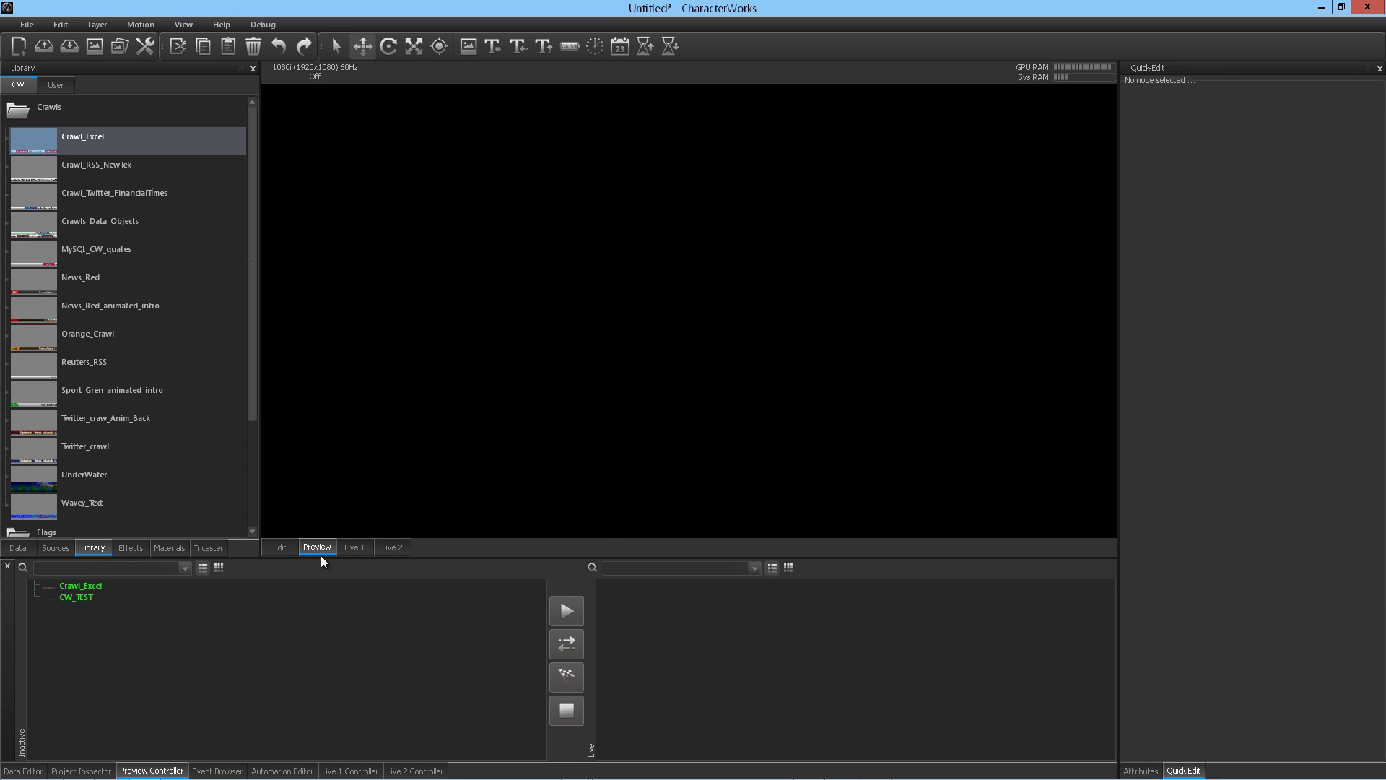
left_click(279, 598)
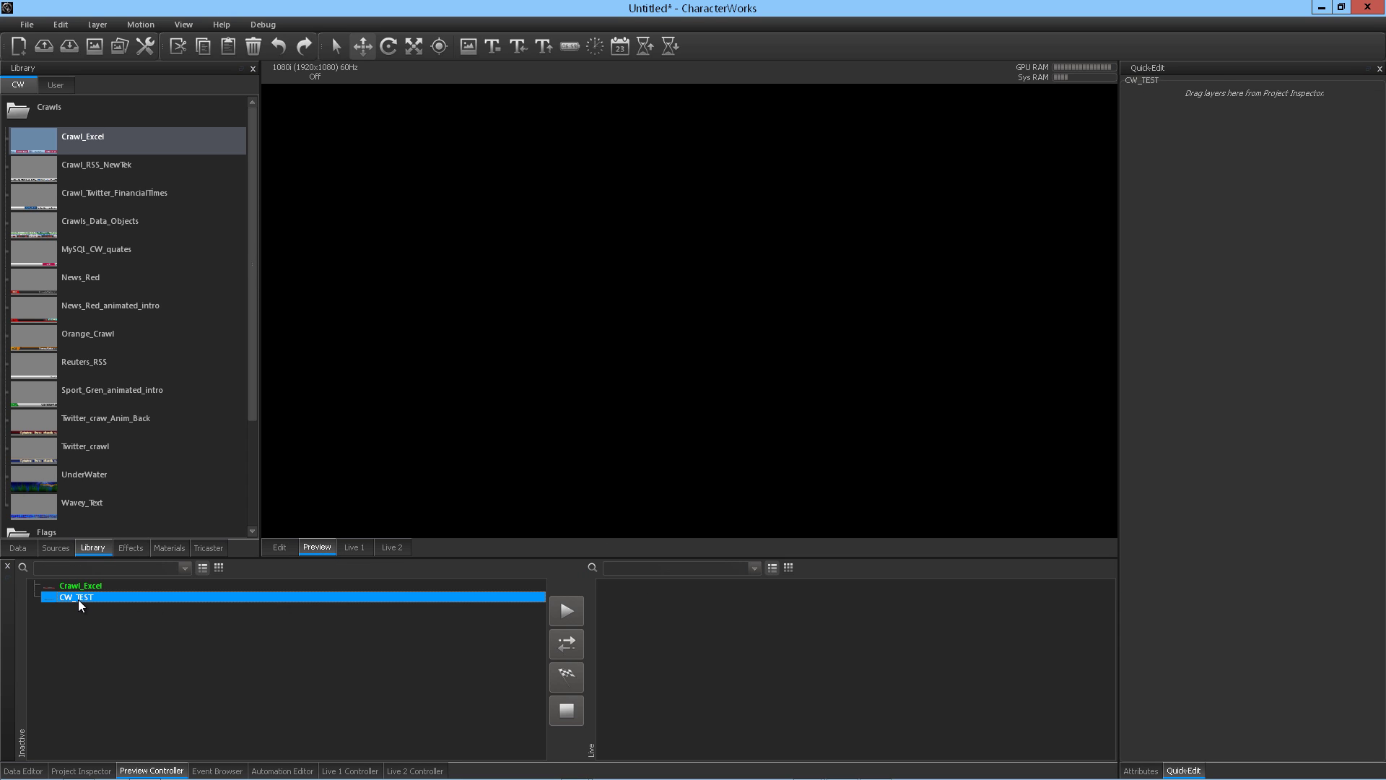
left_click(559, 612)
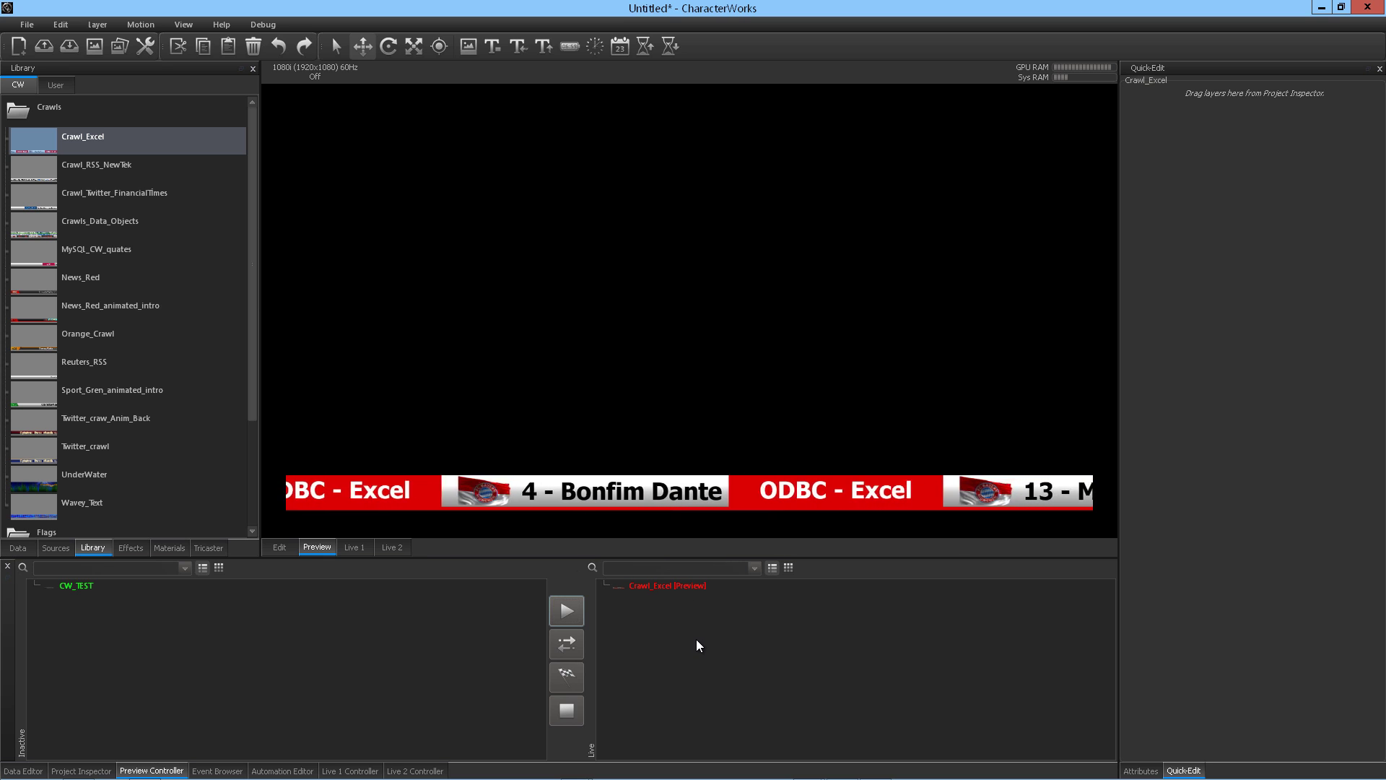
left_click(280, 548)
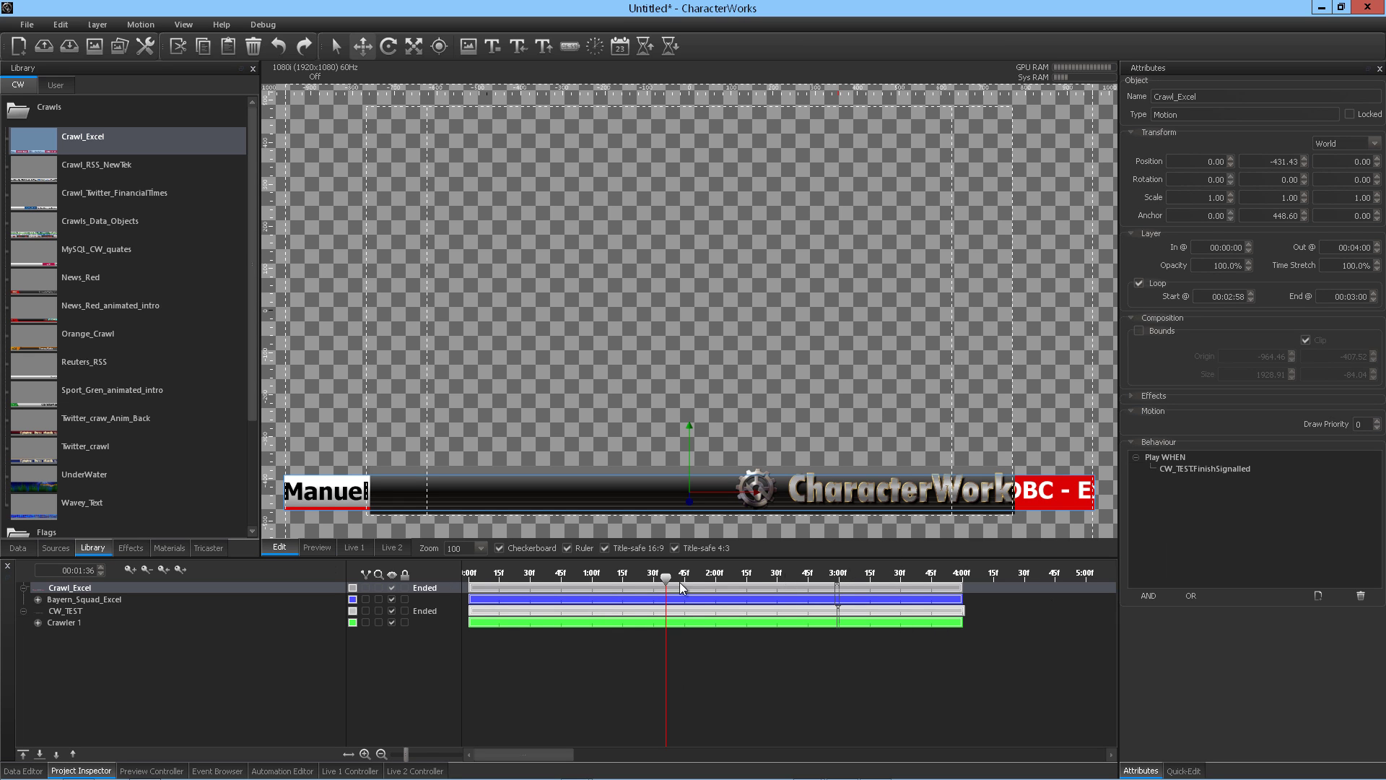
- Review the scroll repeat setting of Crawler 1 and the Finish behaviour of CW_TEST
left_click(85, 624)
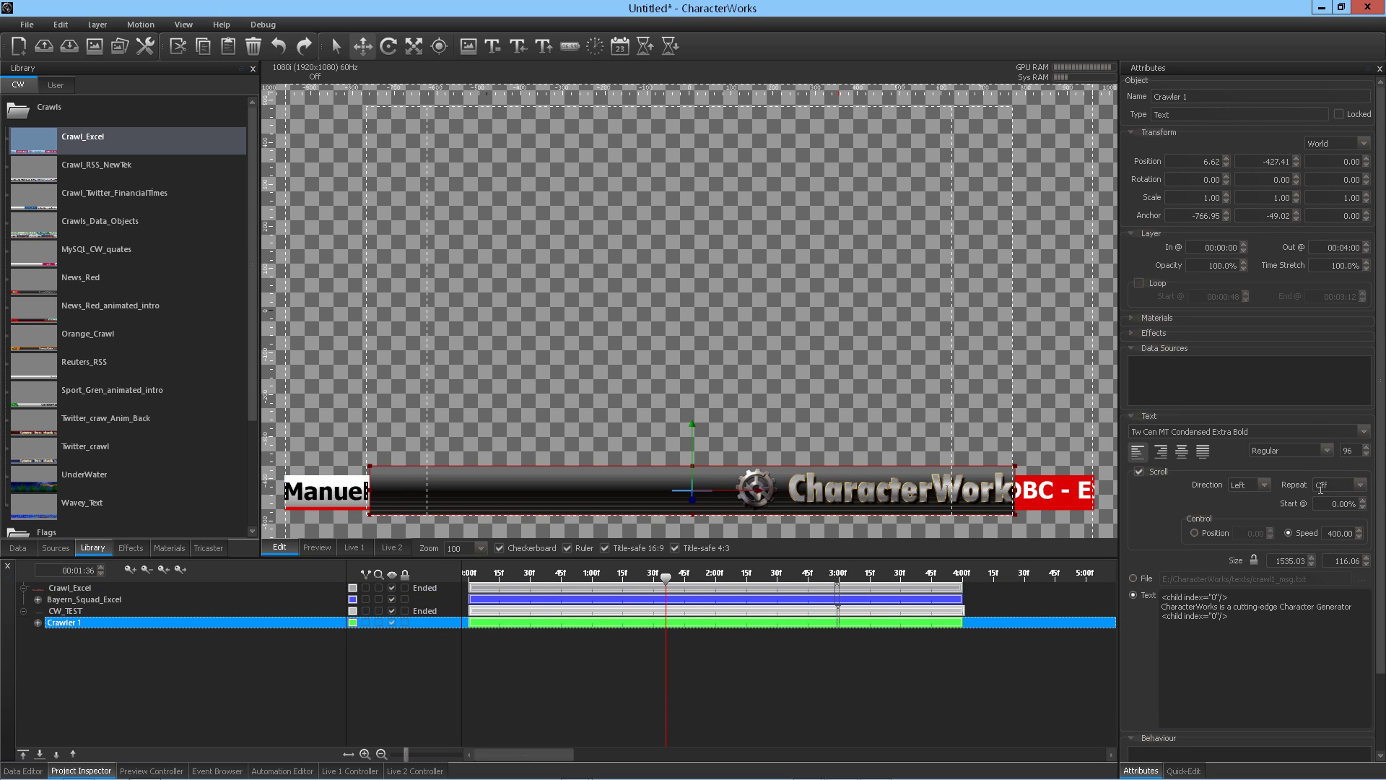
left_click(1360, 485)
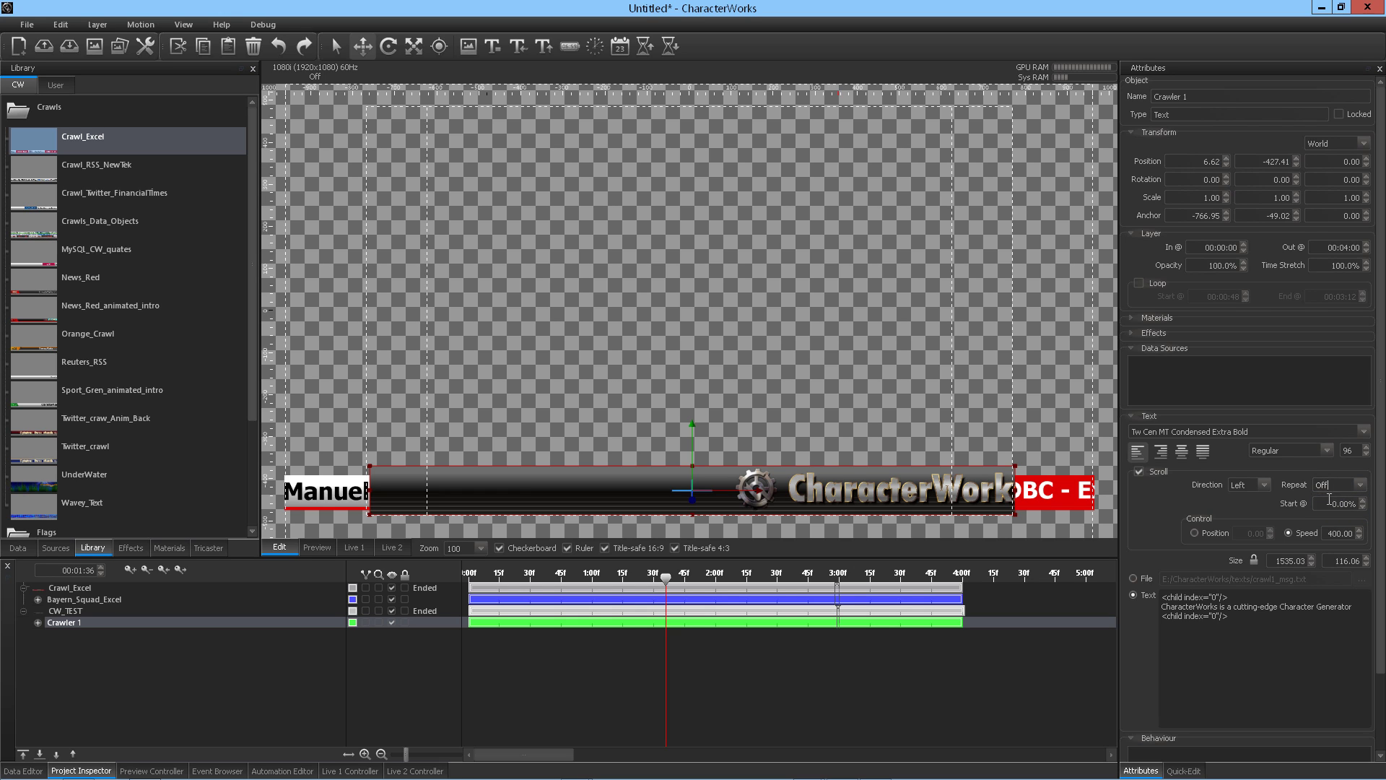
scroll(1335, 624, "down", 3)
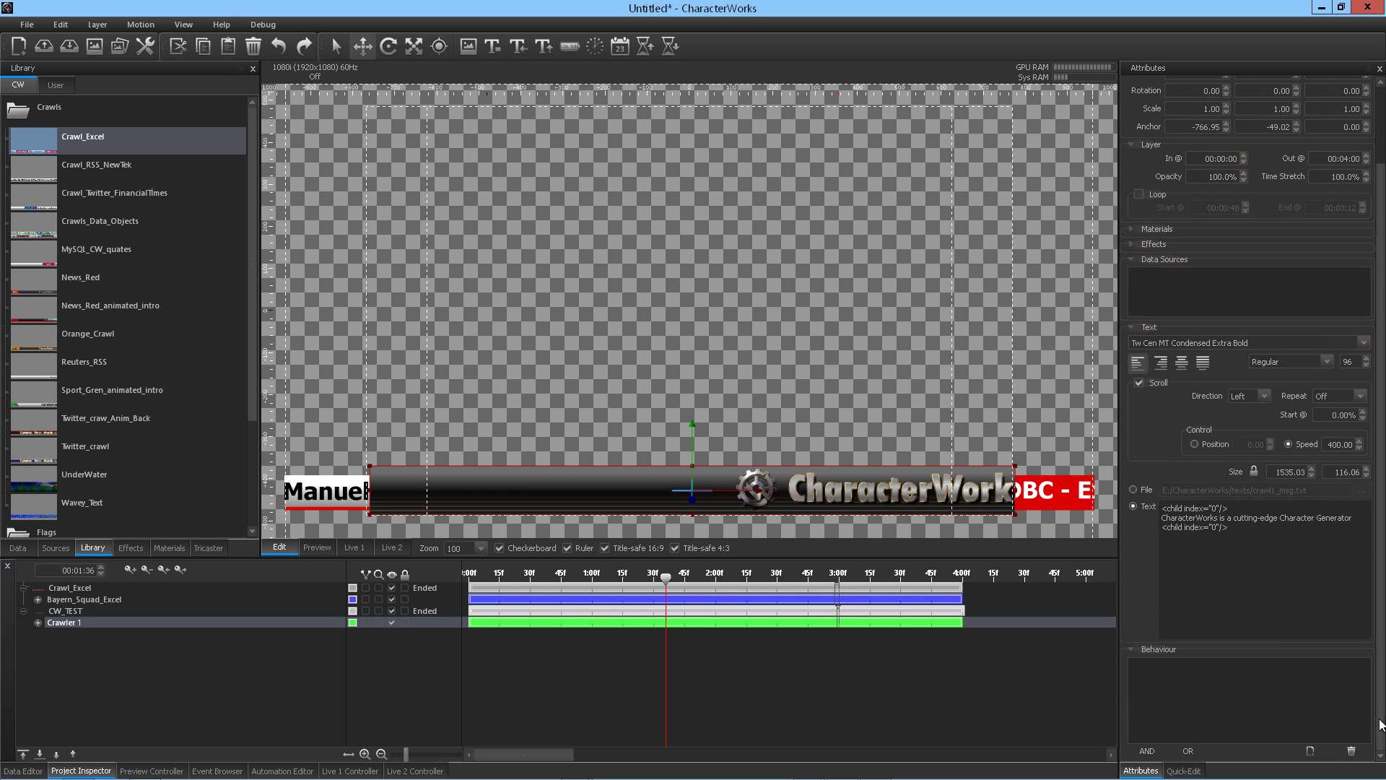
left_click(267, 611)
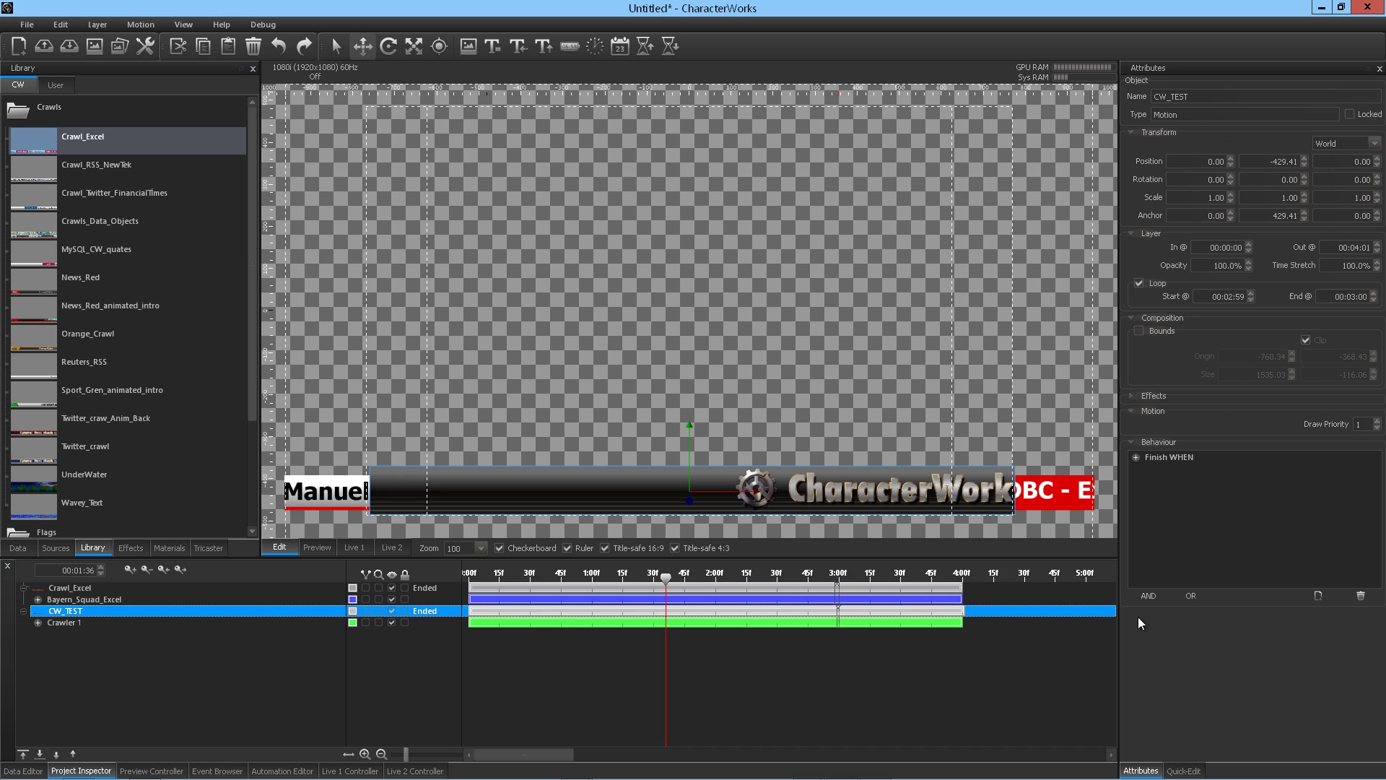
left_click(1167, 460)
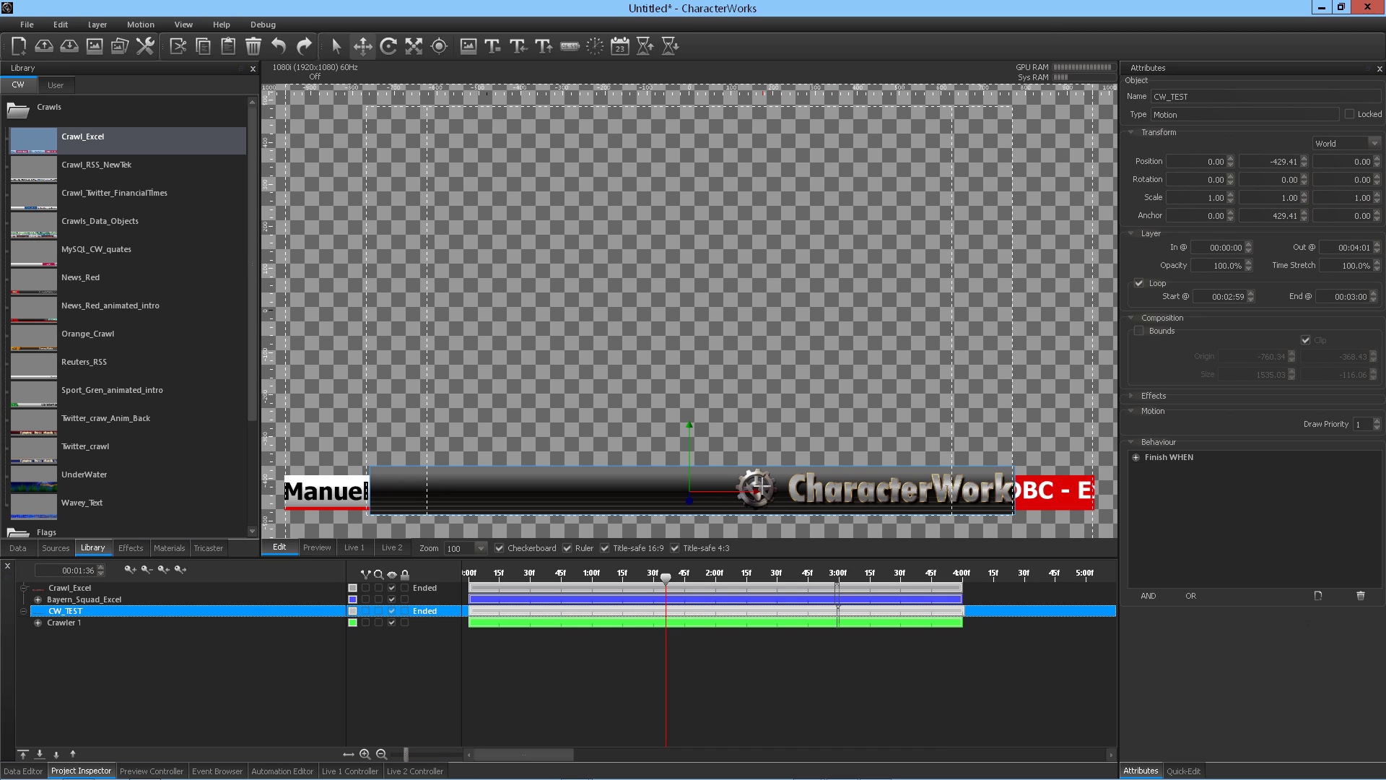